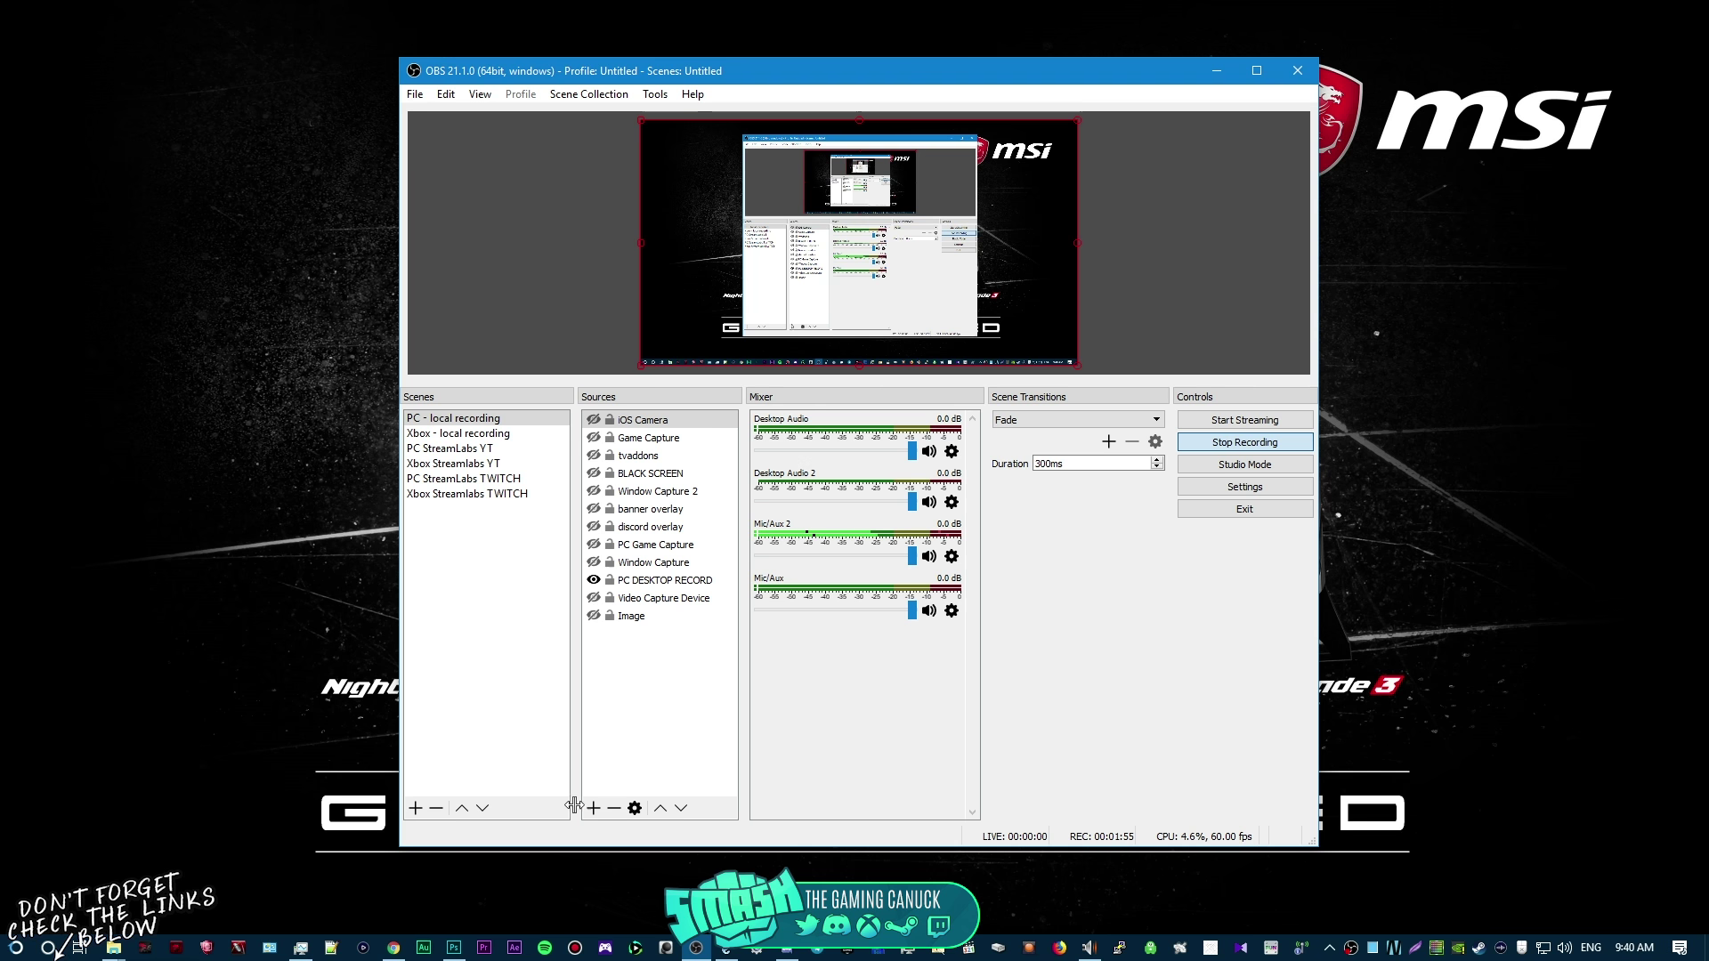
- Read through the iOS Camera for OBS Studio forum resource page, then return to its top
{"action": "left_click", "coordinate": [394, 948]}
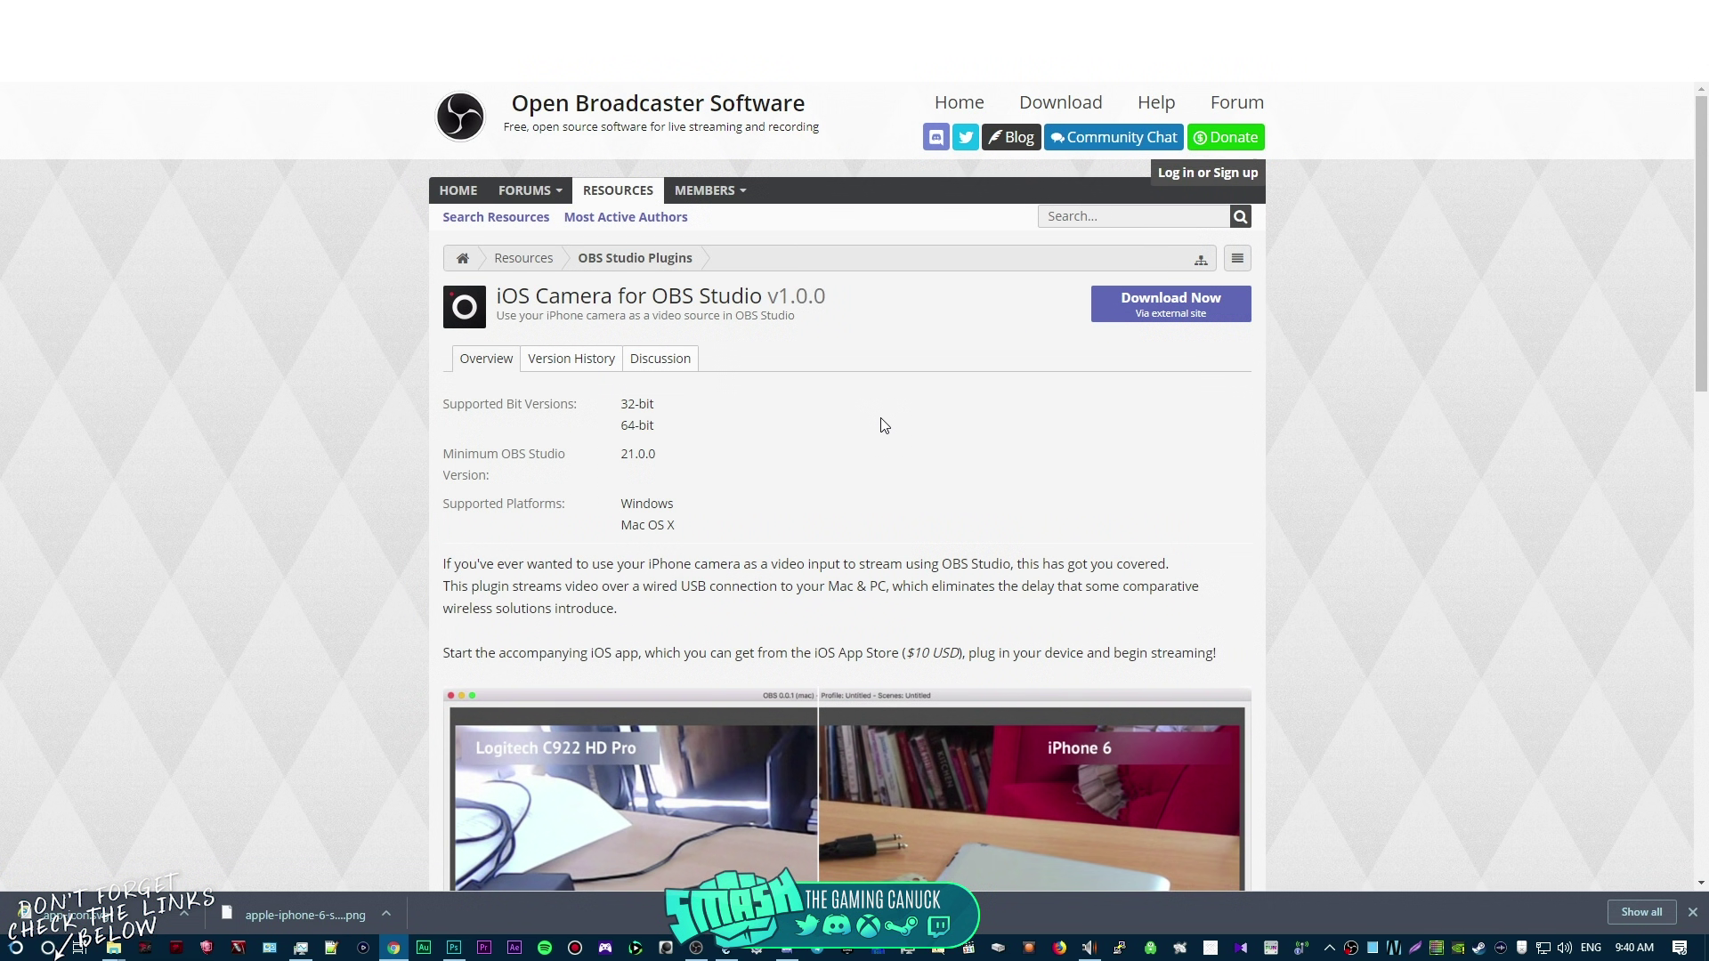
{"action": "scroll", "coordinate": [884, 425], "scroll_direction": "down", "scroll_amount": 2}
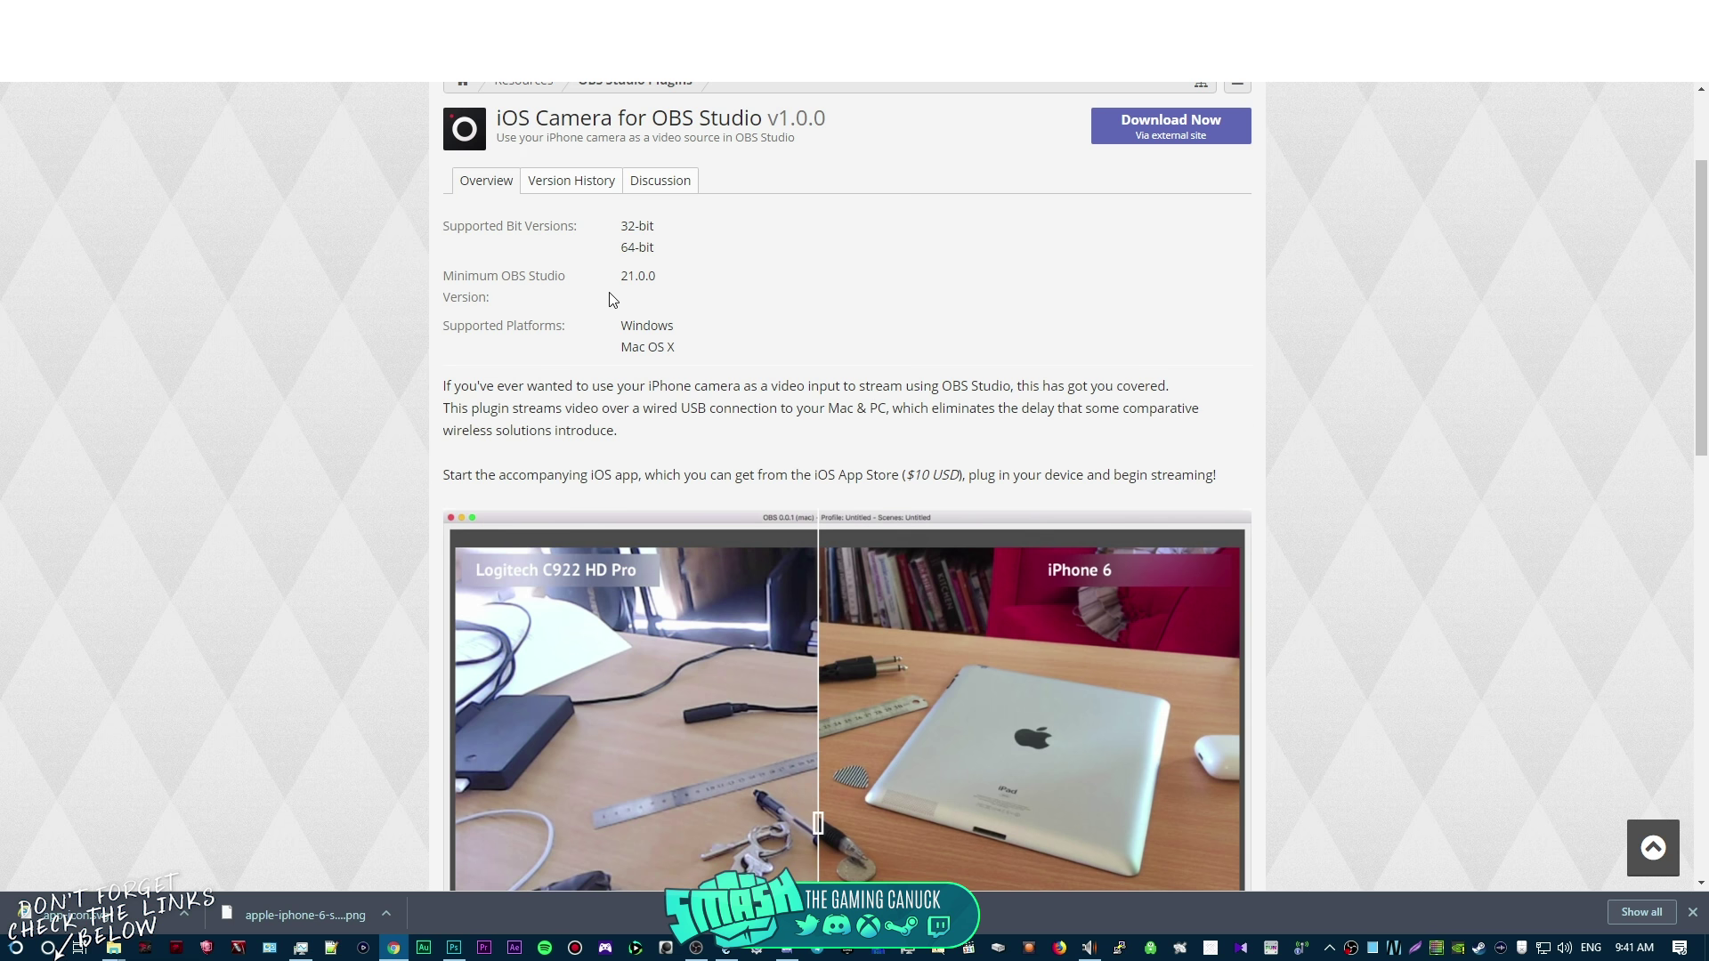
{"action": "scroll", "coordinate": [614, 298], "scroll_direction": "down", "scroll_amount": 7}
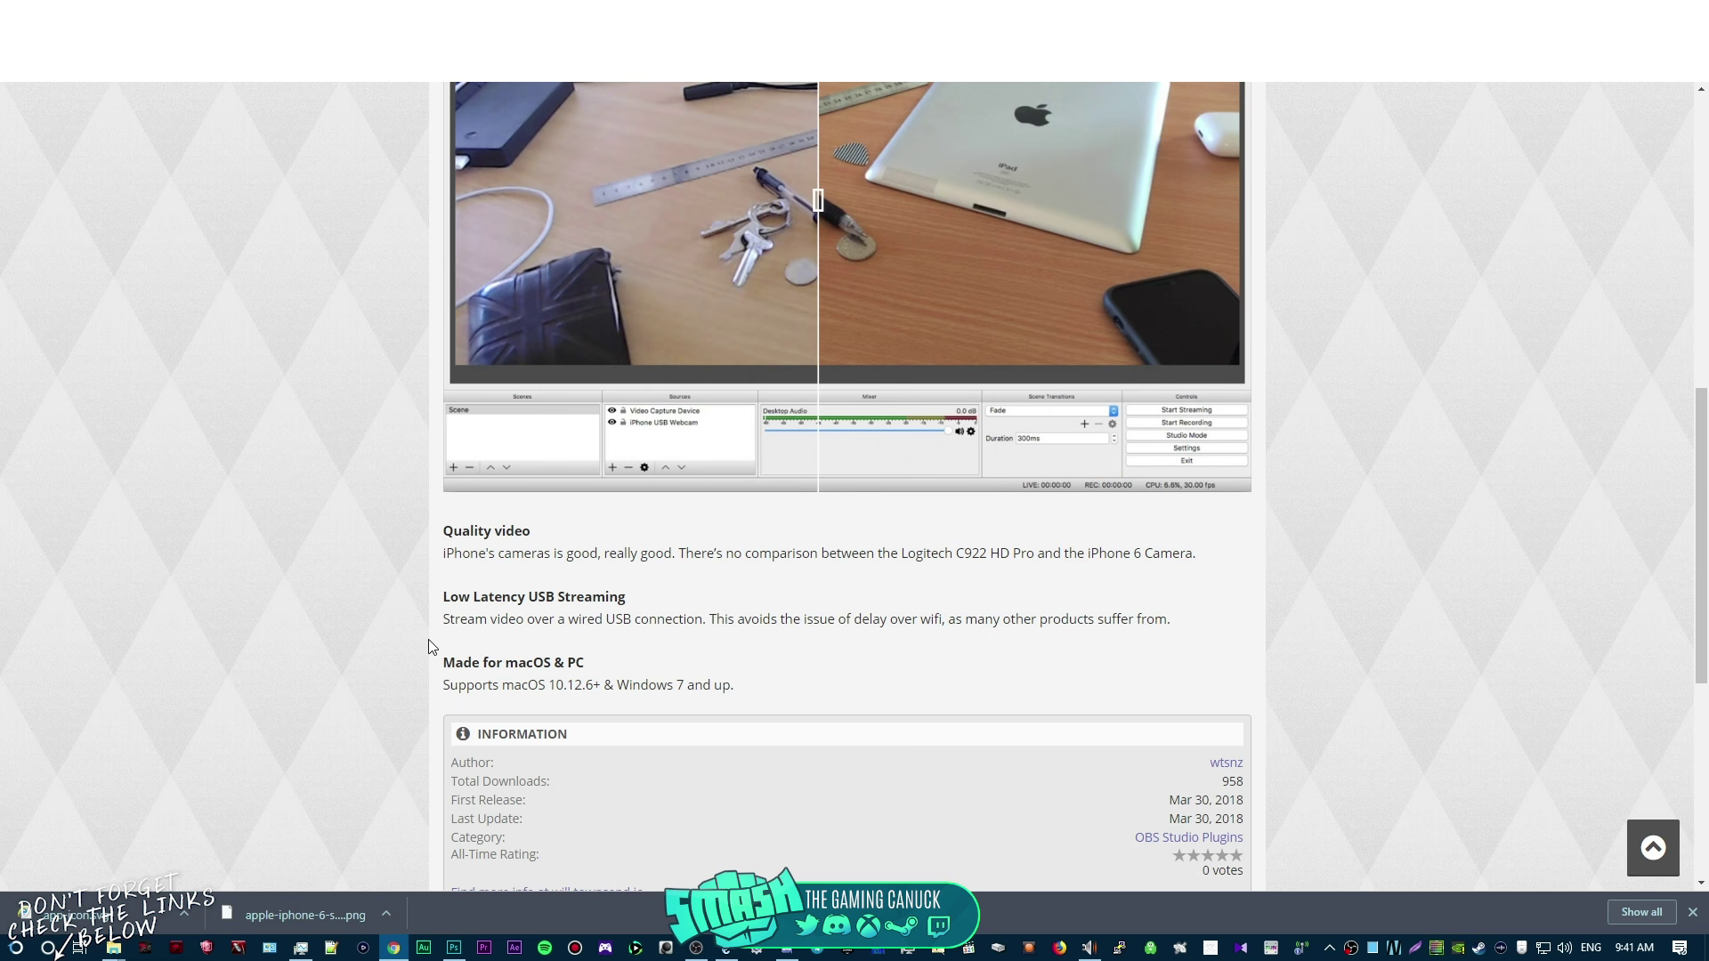
{"action": "scroll", "coordinate": [1035, 655], "scroll_direction": "down", "scroll_amount": 2}
{"action": "scroll", "coordinate": [1184, 611], "scroll_direction": "up", "scroll_amount": 5}
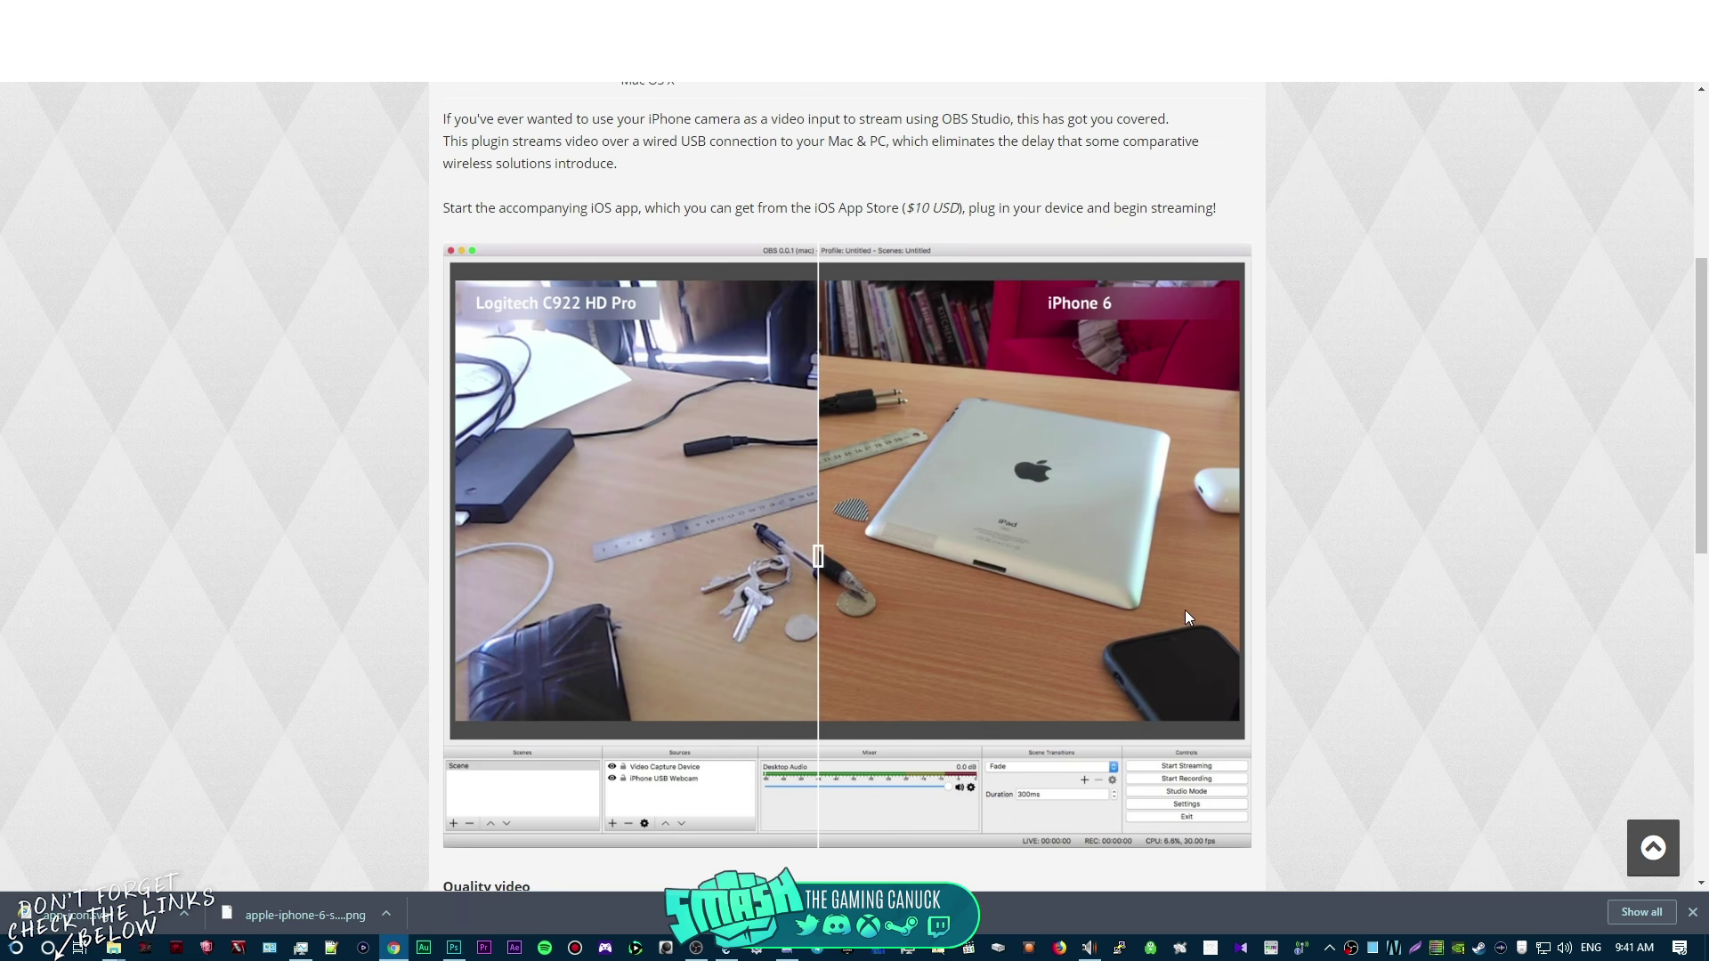
{"action": "scroll", "coordinate": [979, 579], "scroll_direction": "down", "scroll_amount": 2}
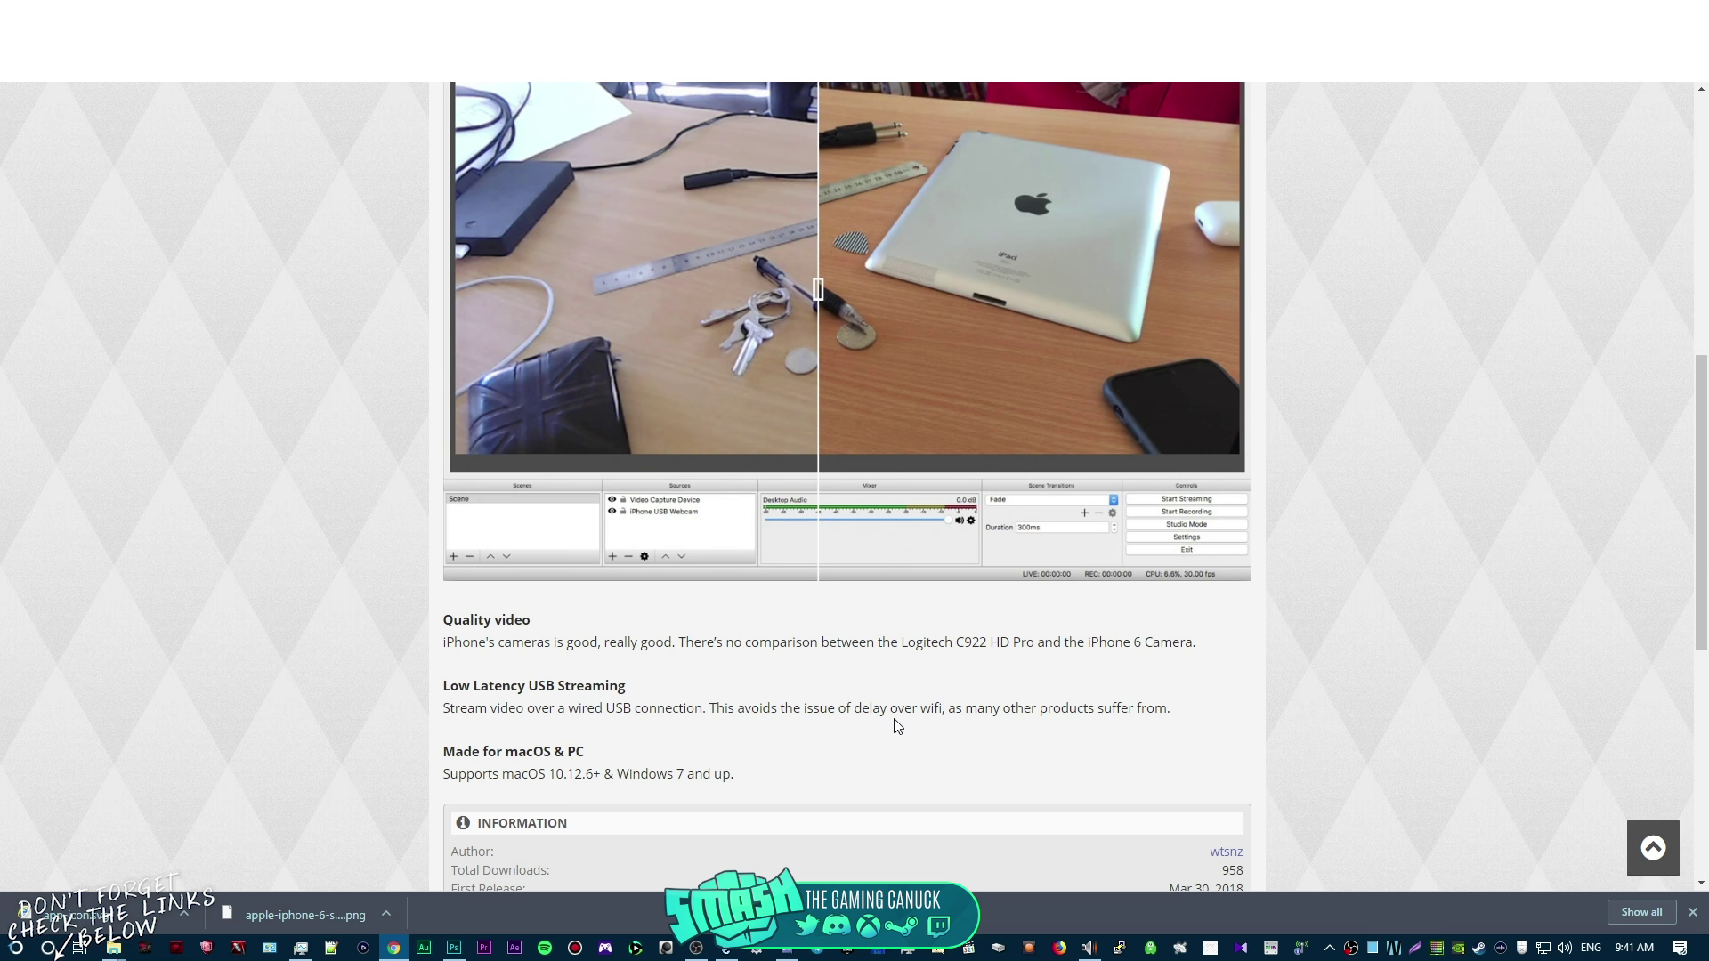
{"action": "scroll", "coordinate": [1301, 627], "scroll_direction": "up", "scroll_amount": 10}
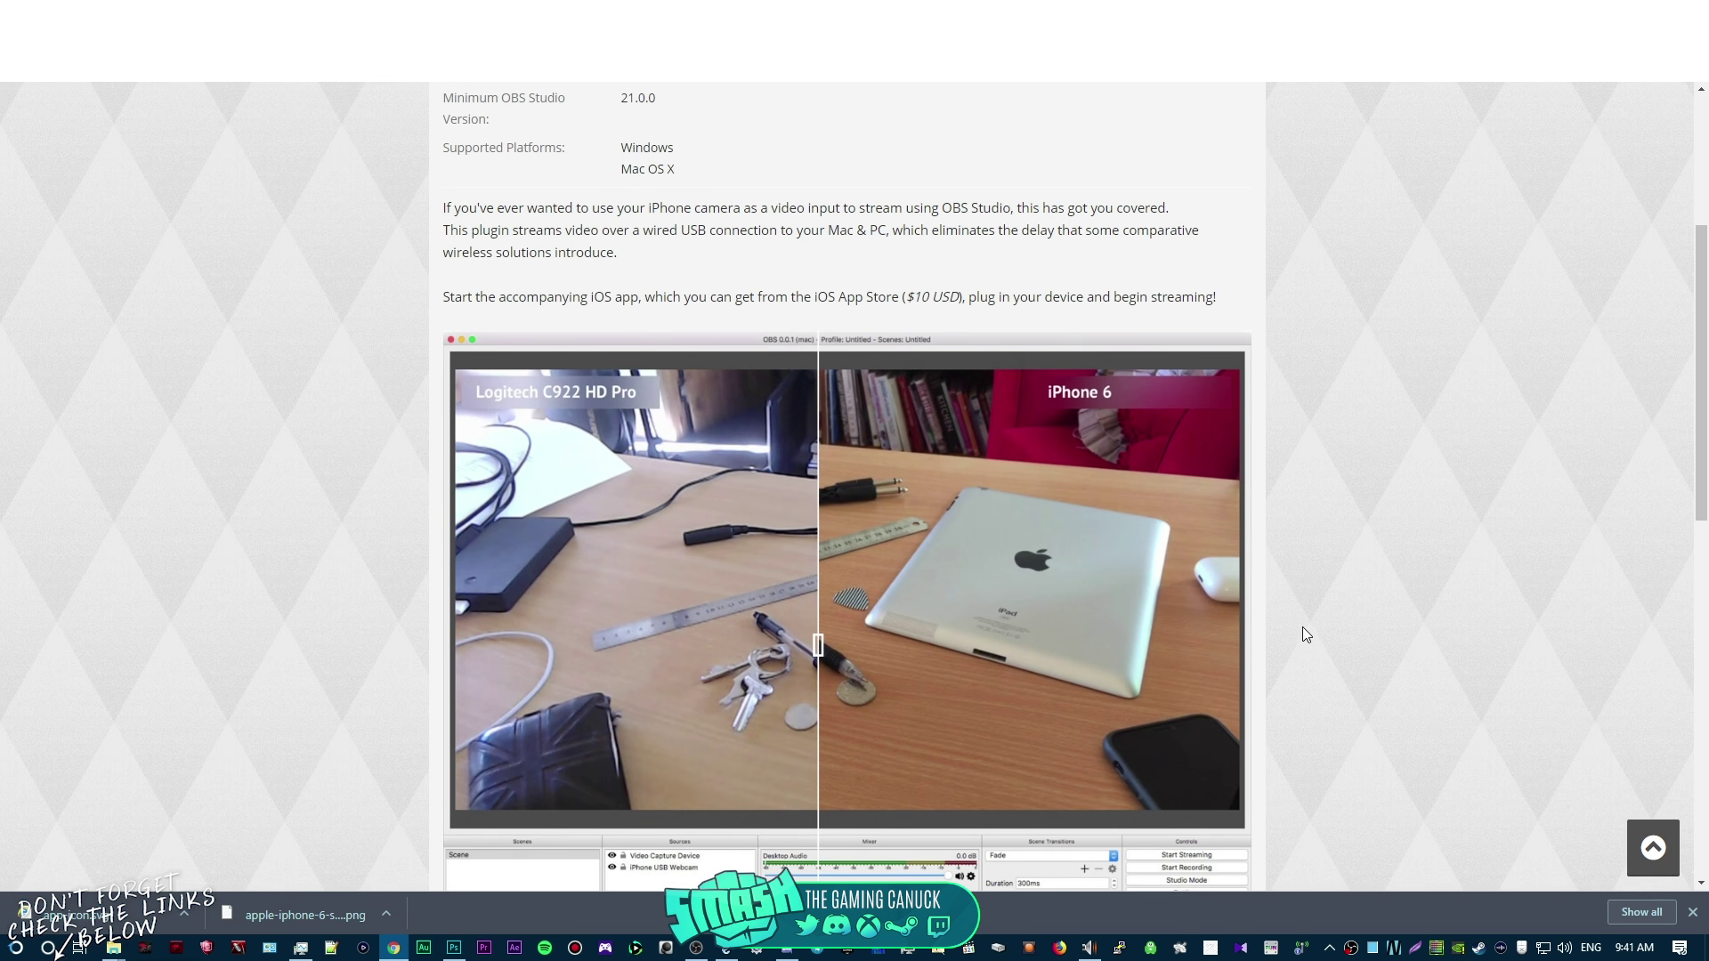
- Go to the plugin's download site and view the app's App Store listing
{"action": "left_click", "coordinate": [1171, 304]}
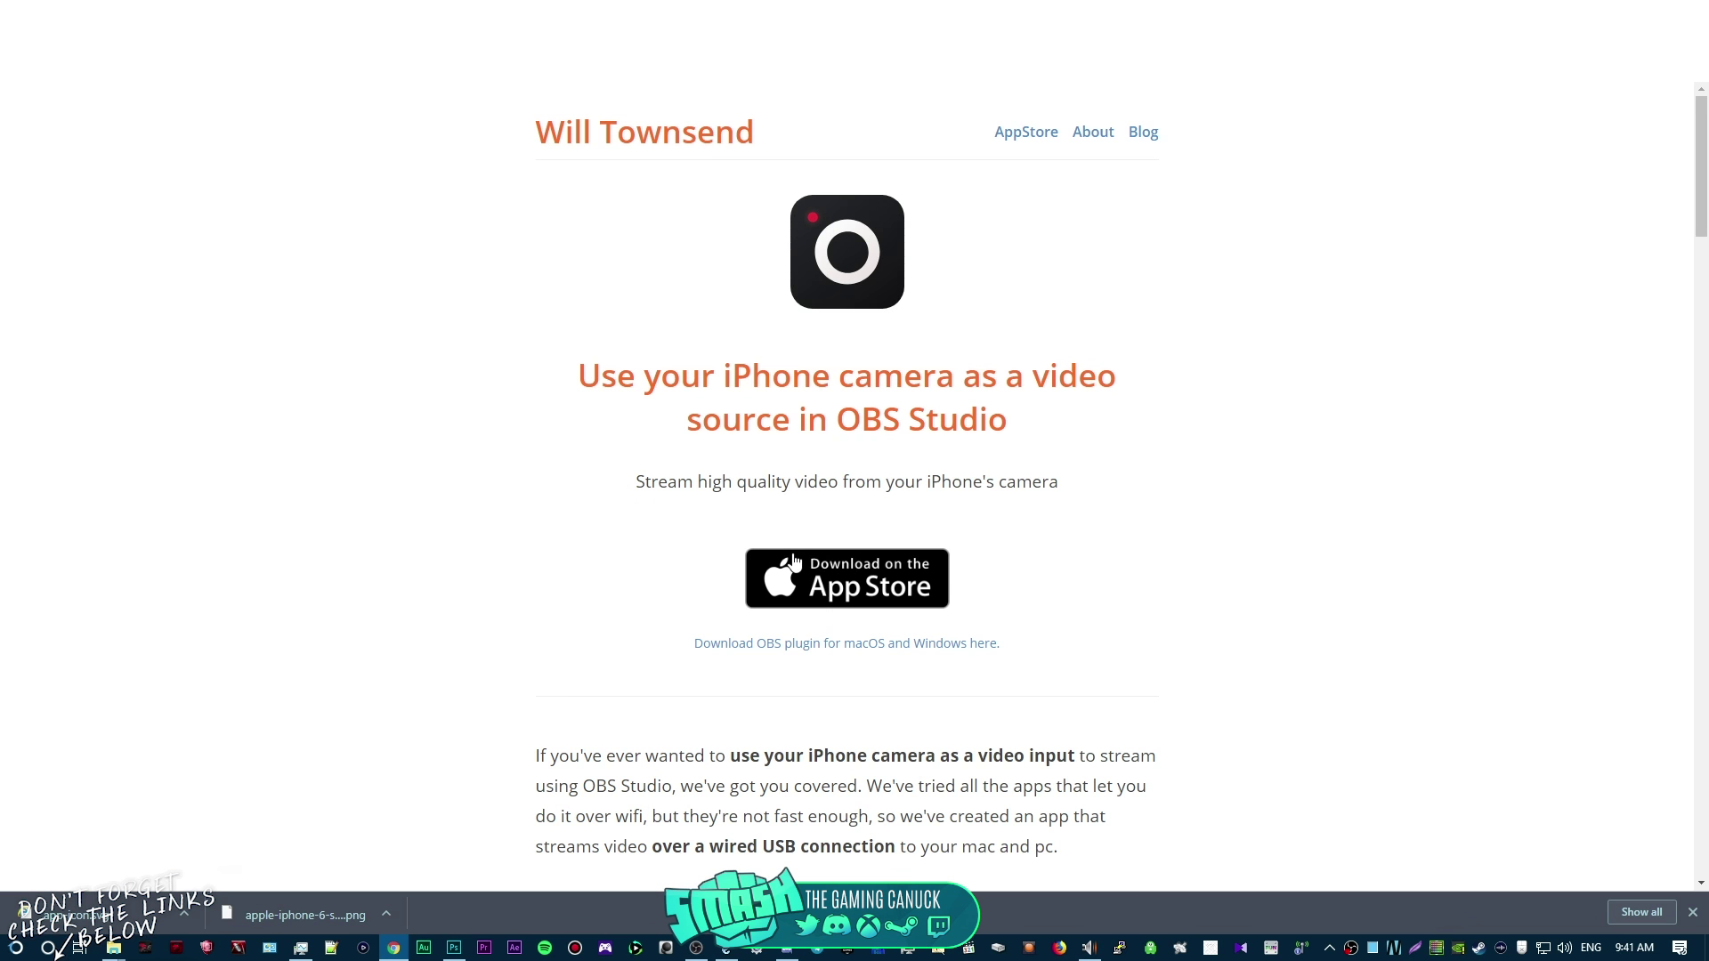
{"action": "right_click", "coordinate": [884, 565]}
{"action": "left_click", "coordinate": [975, 202]}
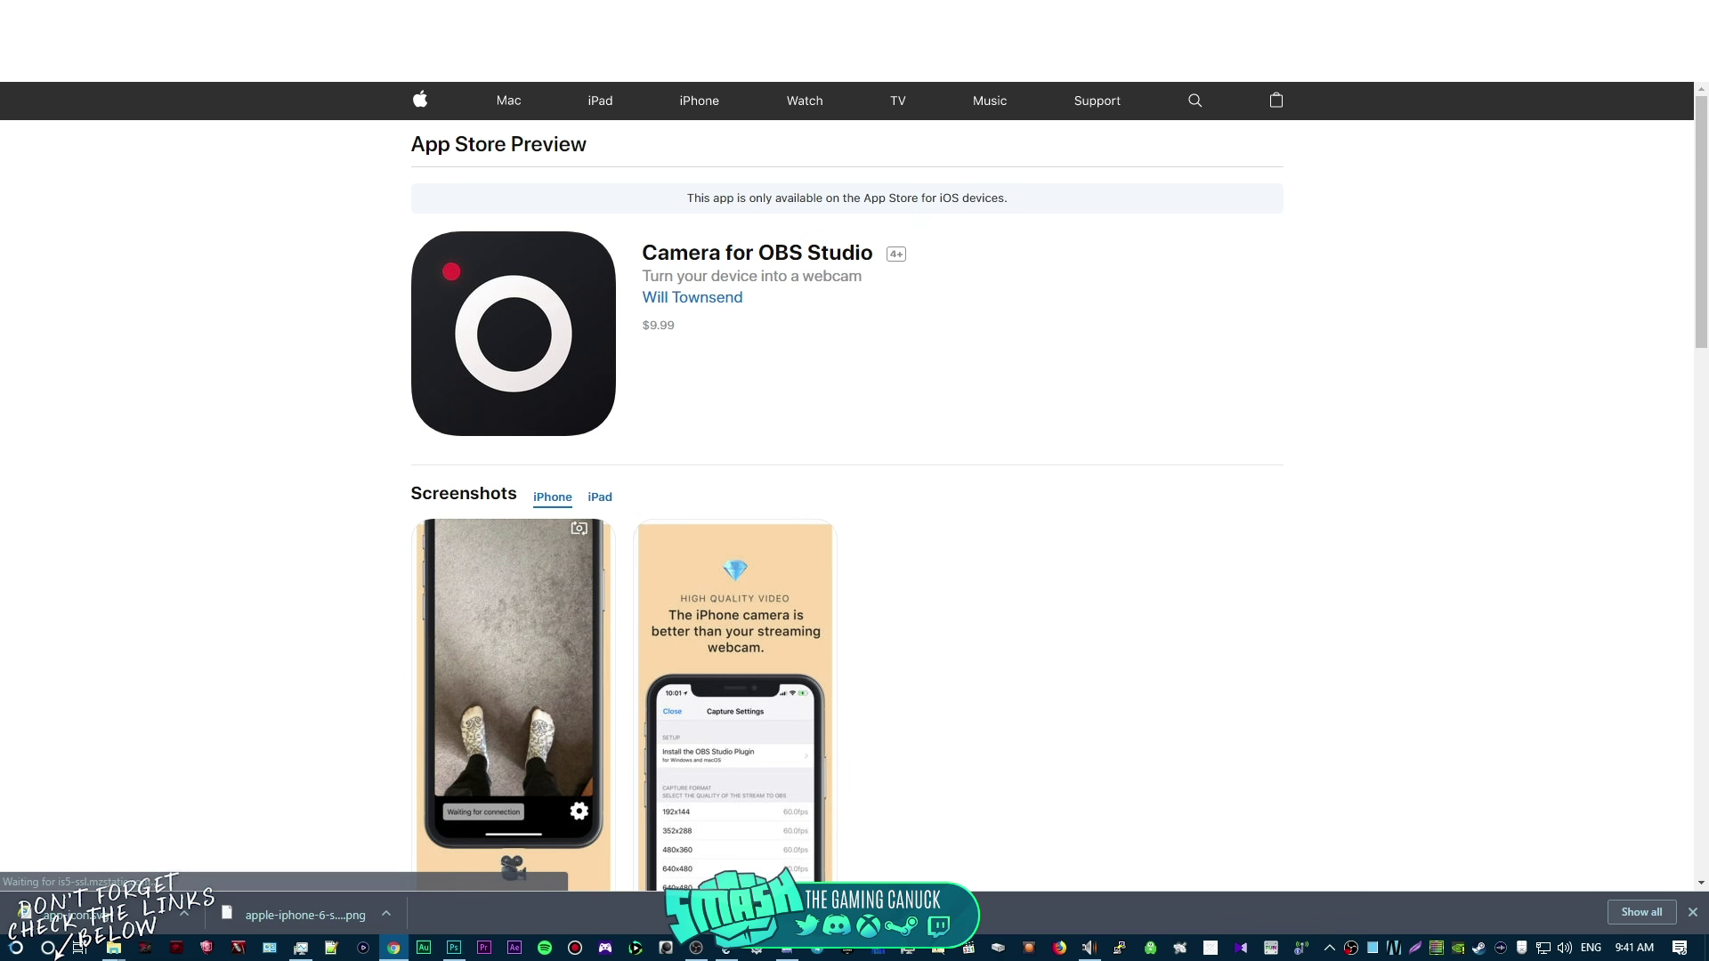
{"action": "key", "text": "alt+Left"}
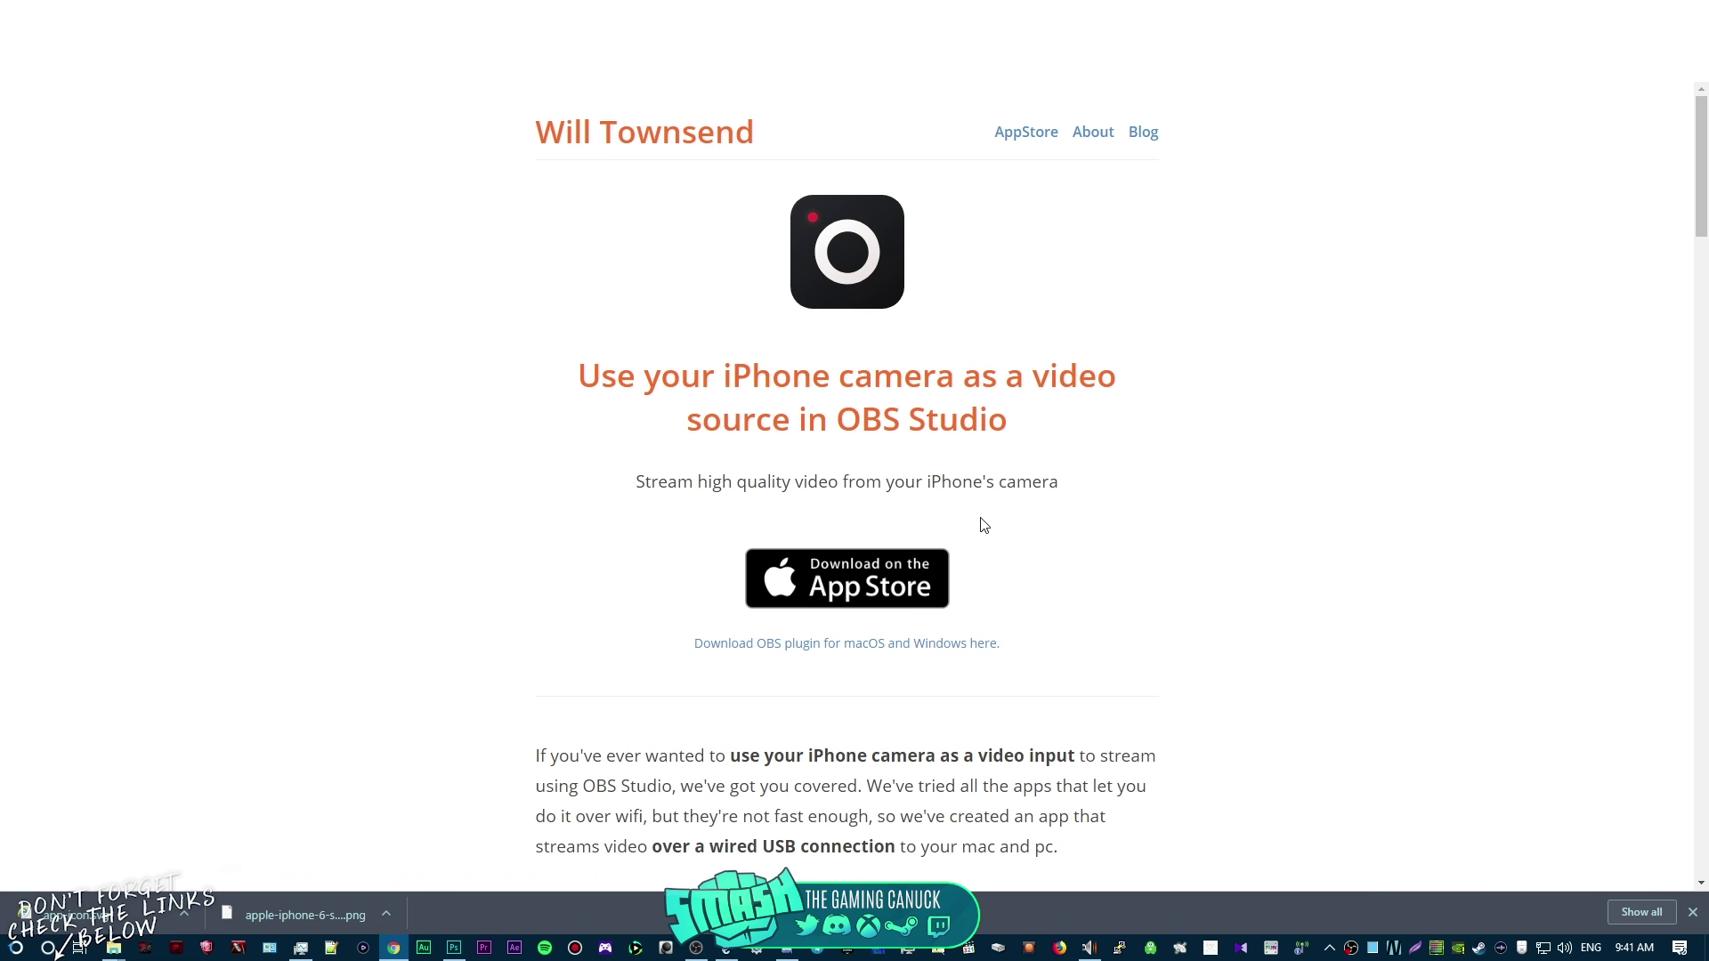
- Scroll down to the Get Started section with the iOS app and plugin installers
{"action": "scroll", "coordinate": [984, 525], "scroll_direction": "down", "scroll_amount": 2}
{"action": "scroll", "coordinate": [984, 530], "scroll_direction": "down", "scroll_amount": 5}
{"action": "scroll", "coordinate": [983, 534], "scroll_direction": "down", "scroll_amount": 5}
{"action": "scroll", "coordinate": [983, 538], "scroll_direction": "down", "scroll_amount": 5}
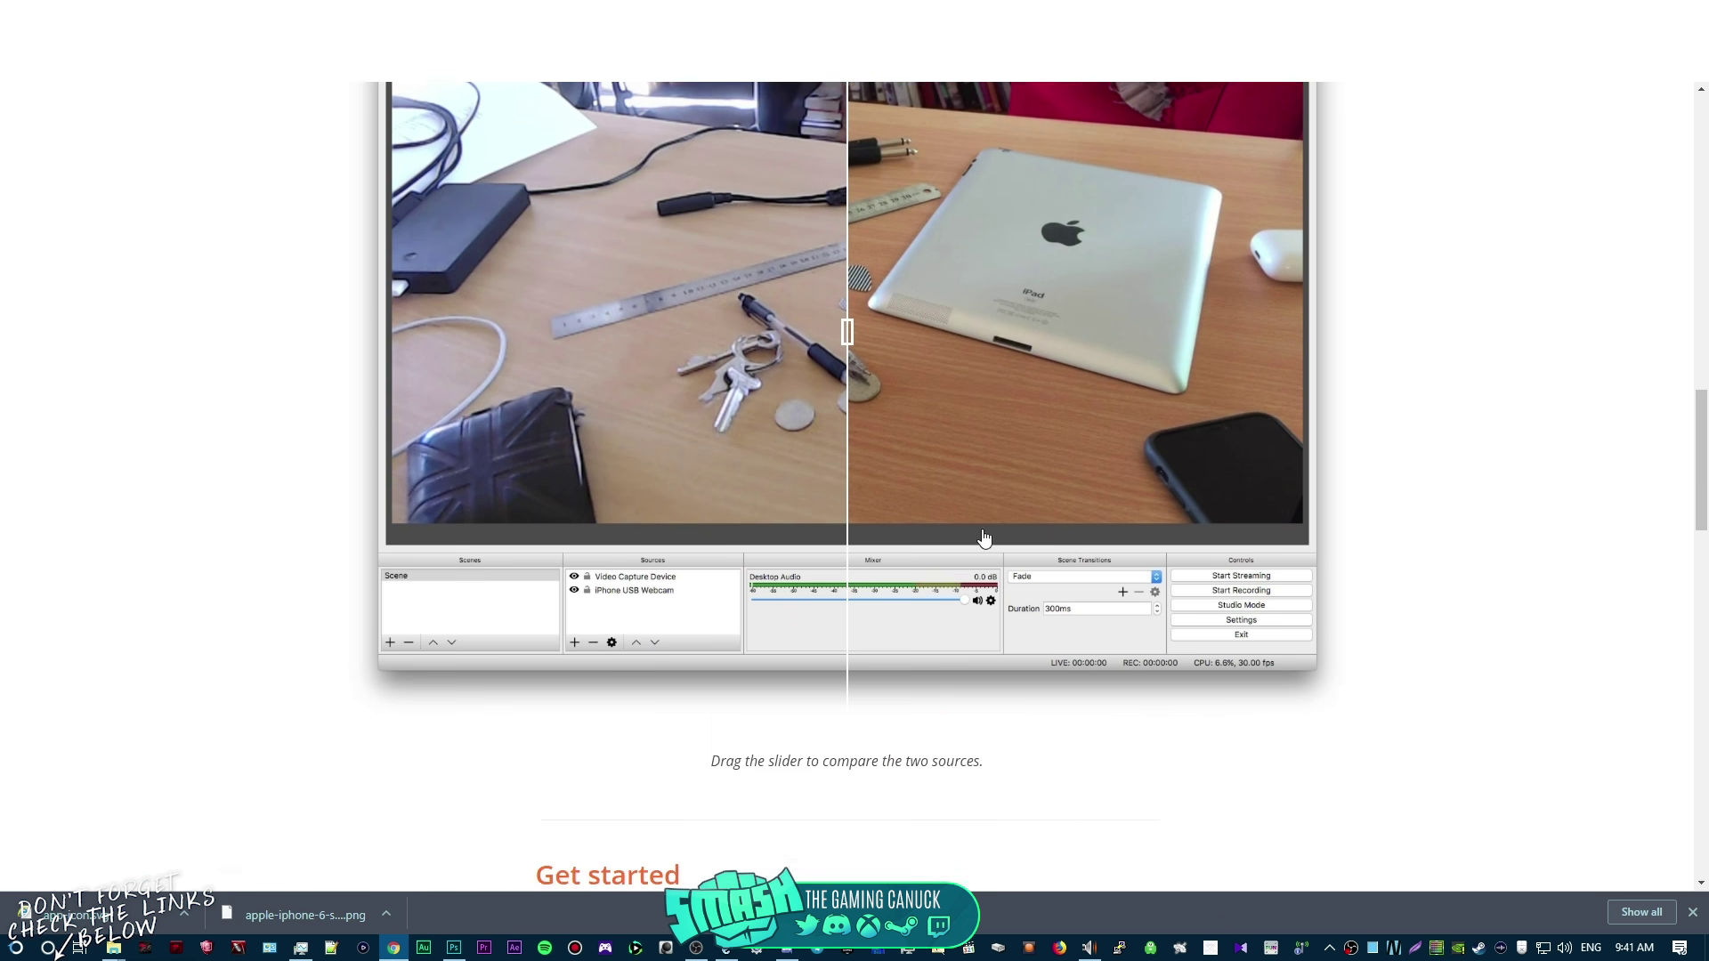
{"action": "scroll", "coordinate": [983, 538], "scroll_direction": "down", "scroll_amount": 5}
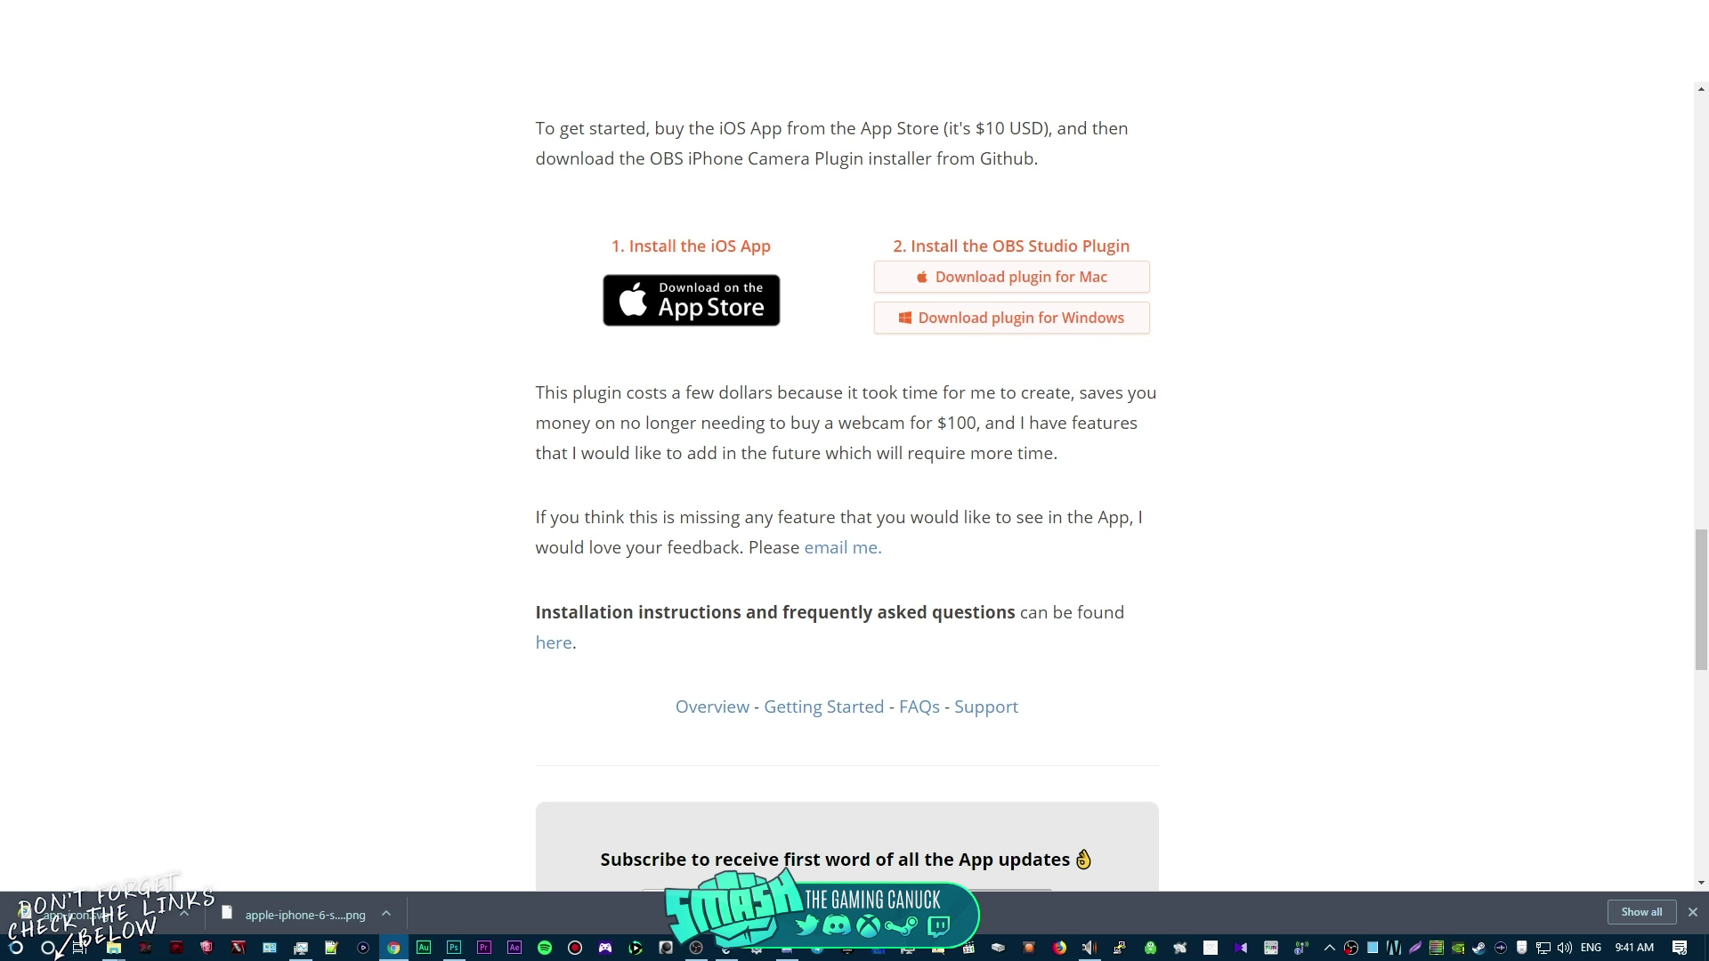
- Check the iOS Camera source's properties in OBS and cancel without changing anything
{"action": "left_click", "coordinate": [696, 947]}
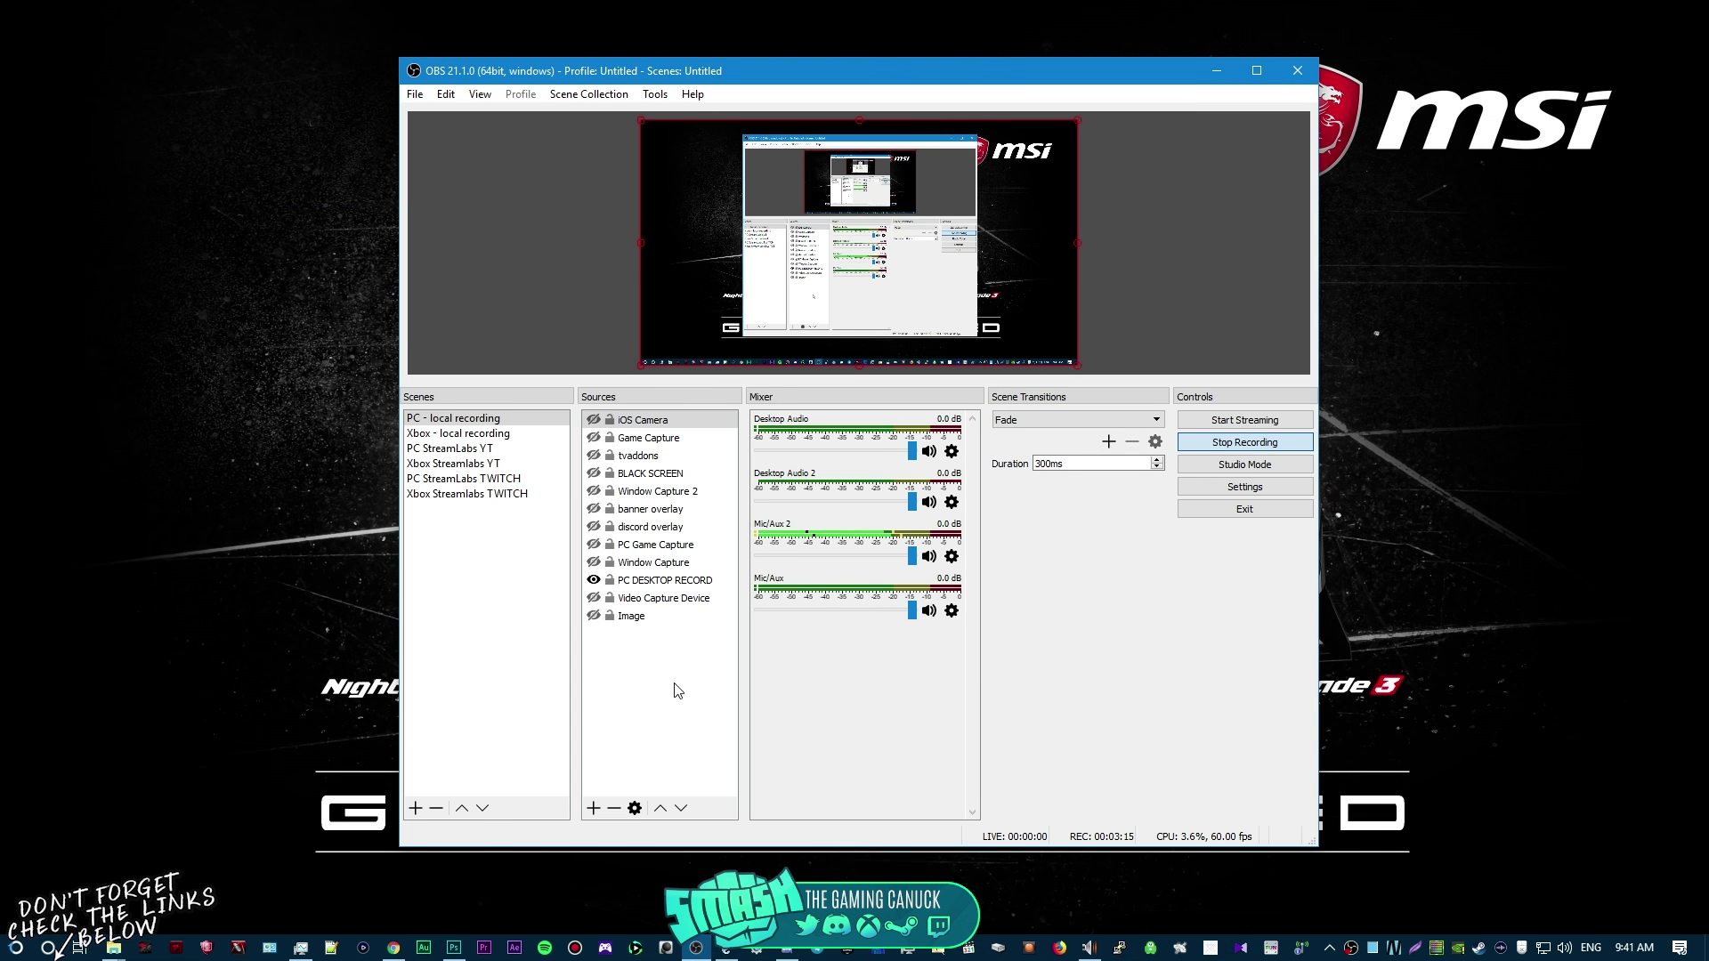
{"action": "right_click", "coordinate": [642, 673]}
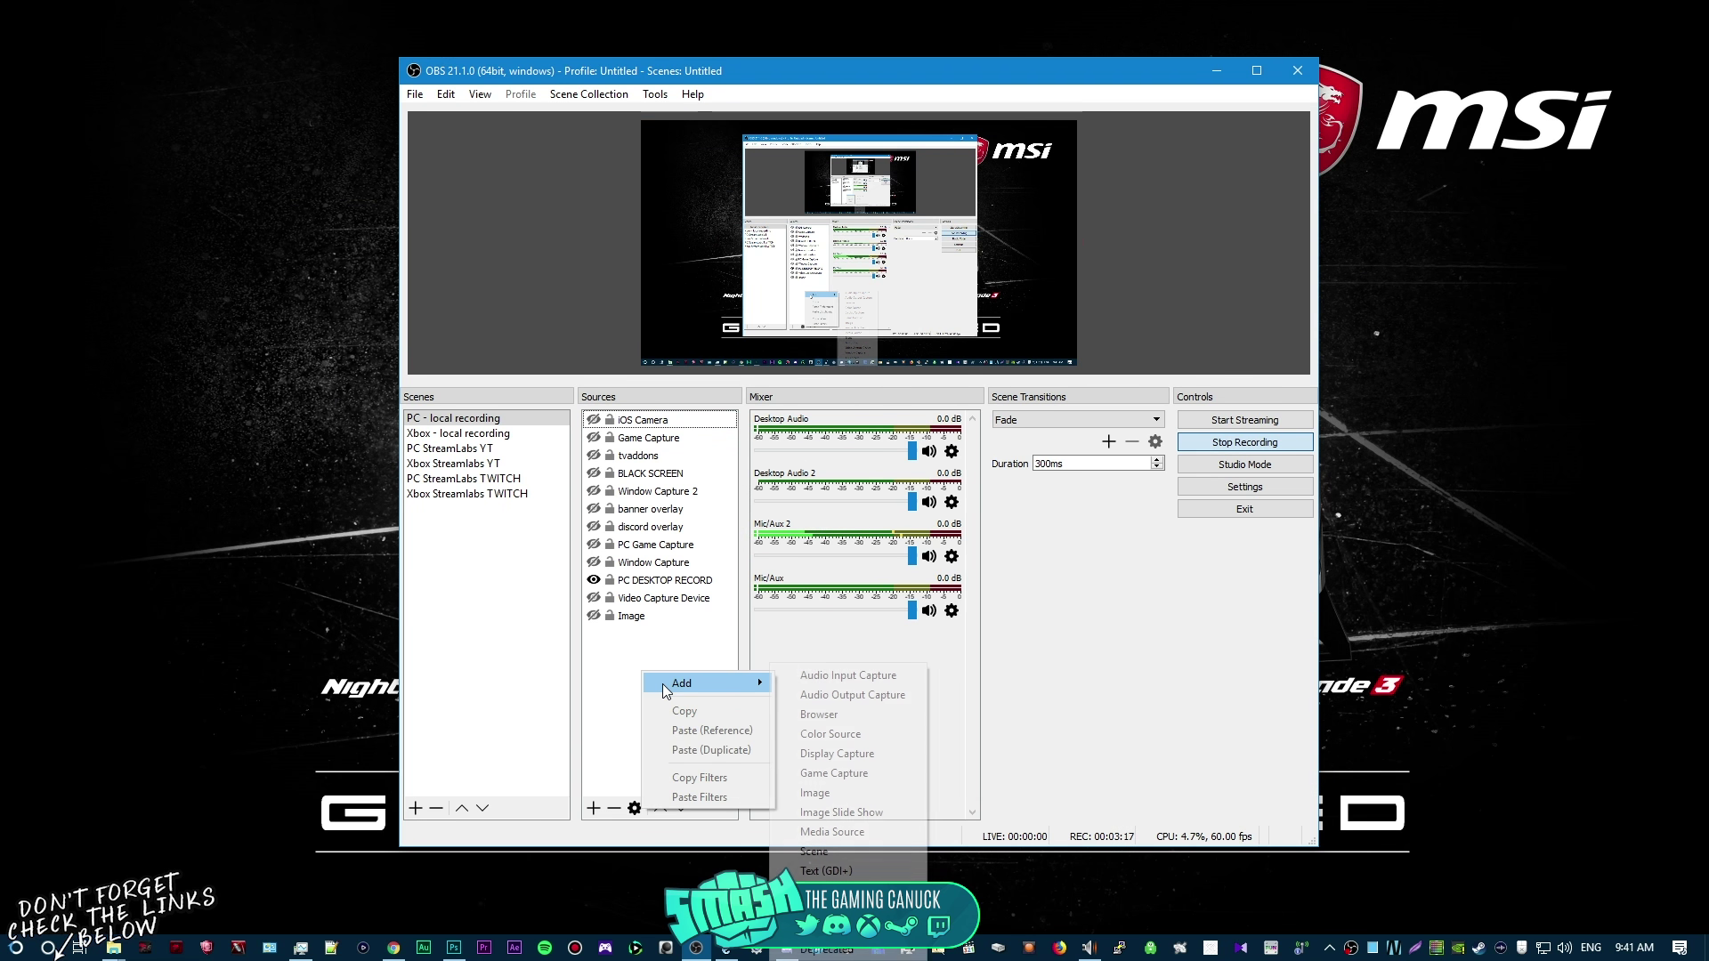
{"action": "mouse_move", "coordinate": [694, 682]}
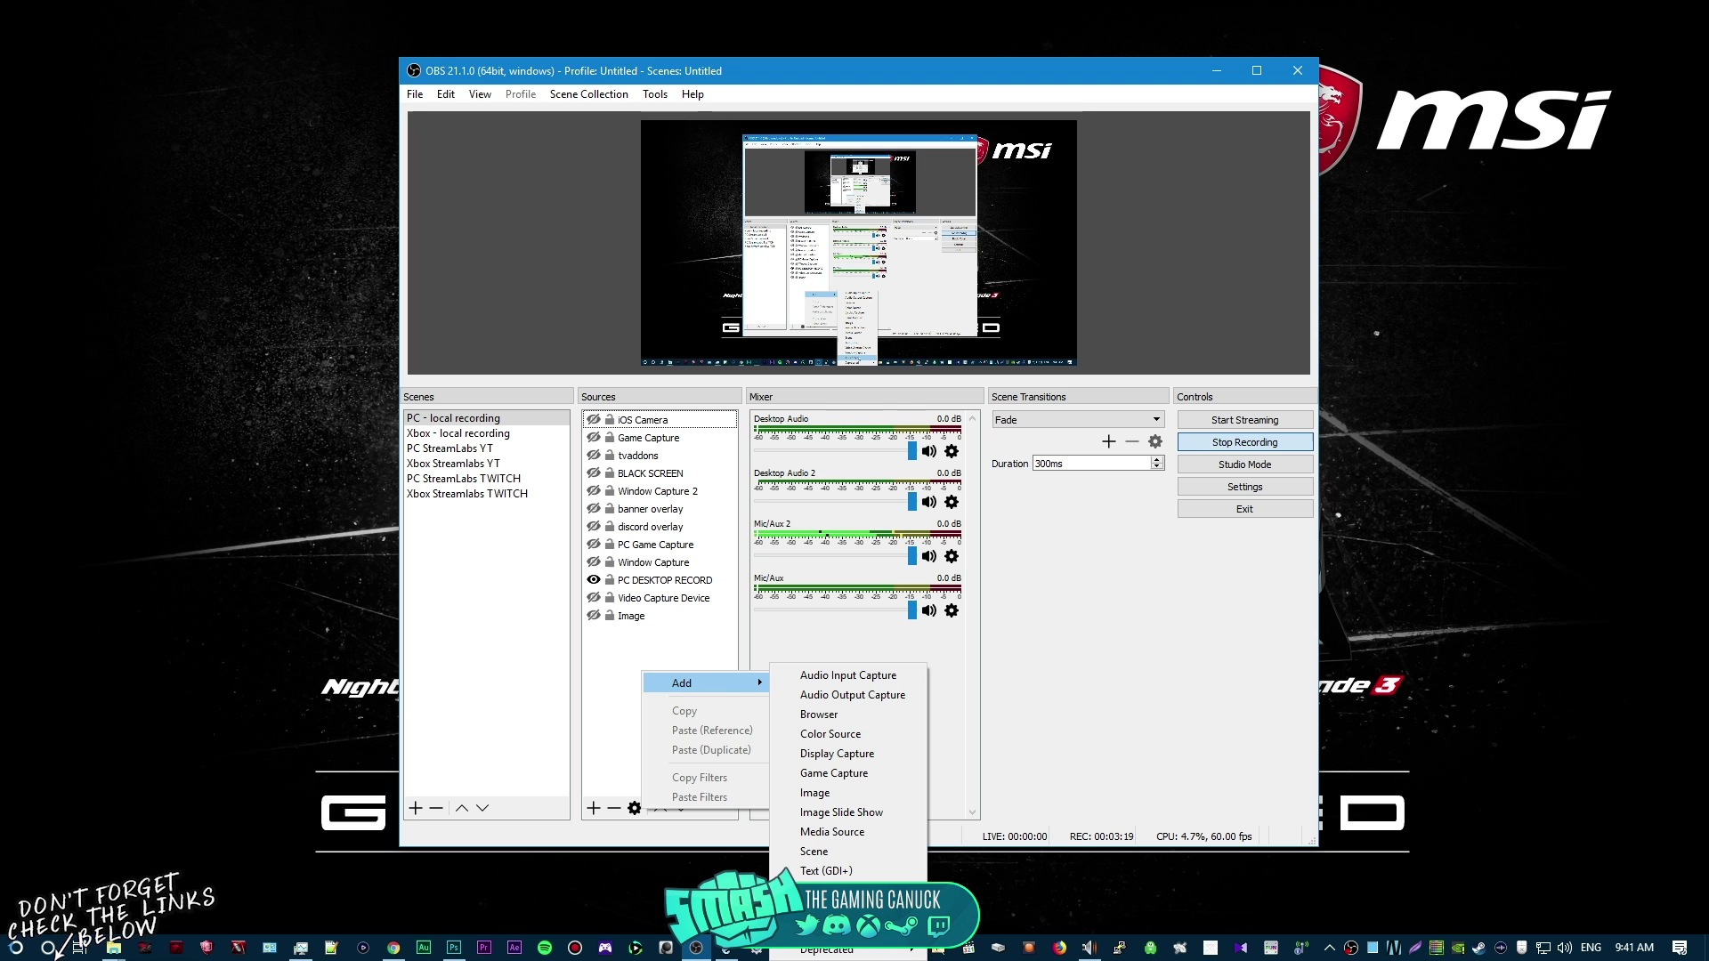
{"action": "left_click", "coordinate": [612, 656]}
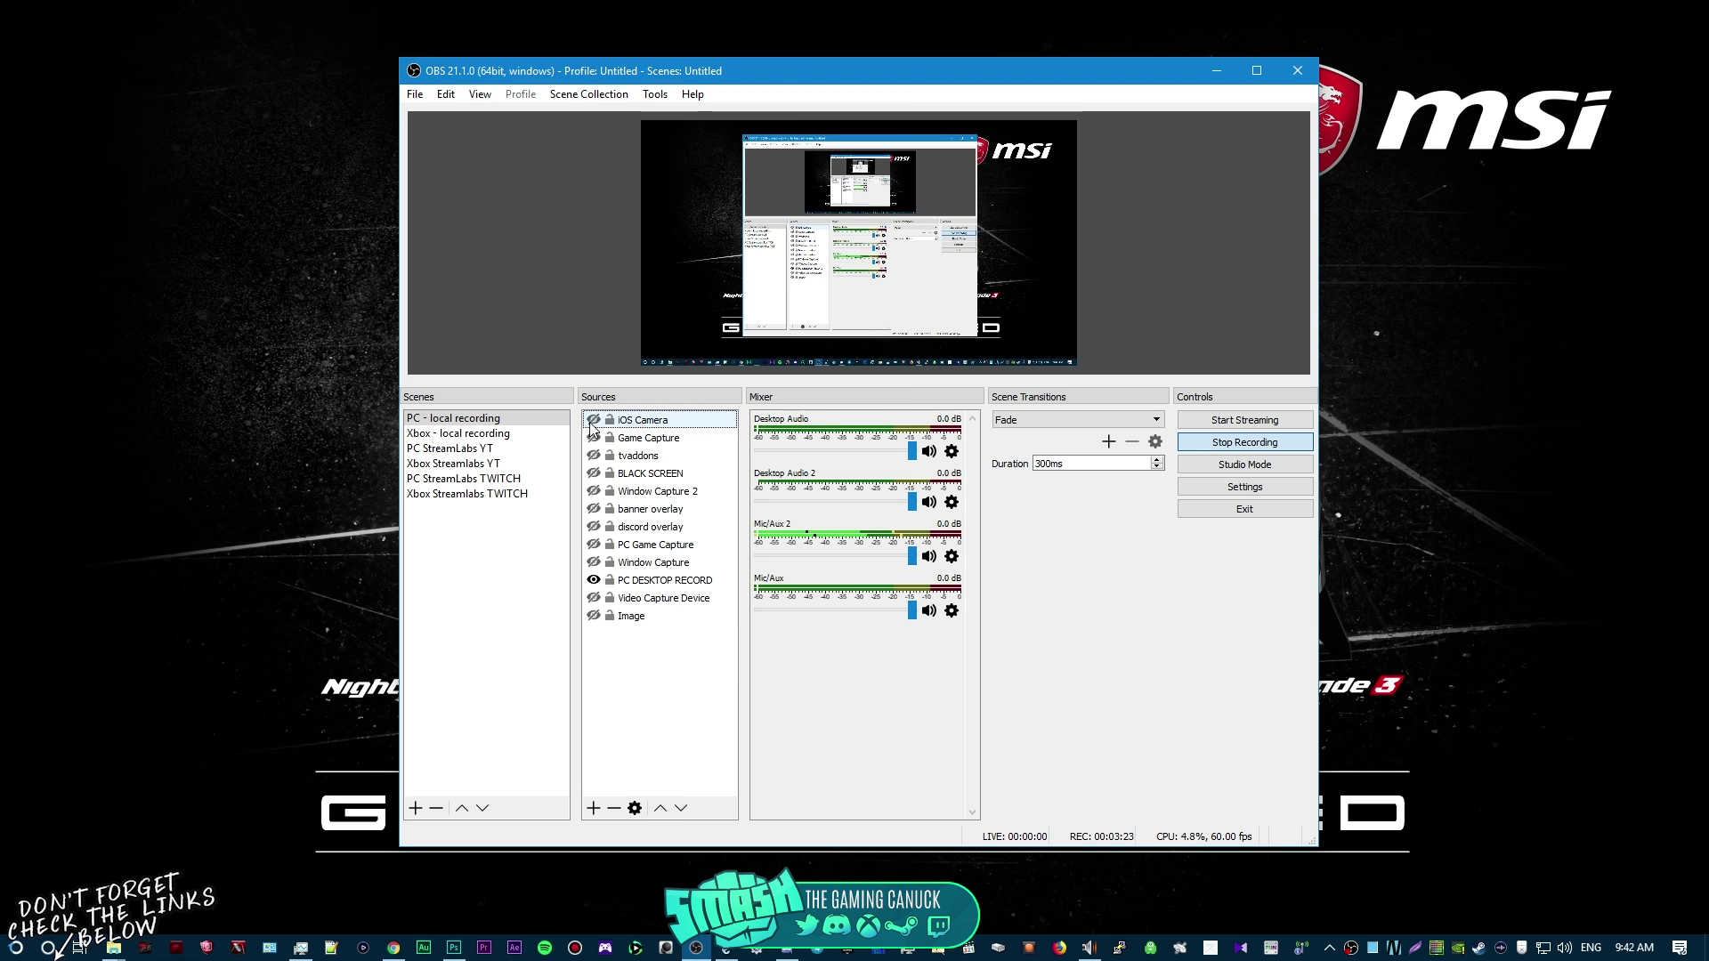
{"action": "double_click", "coordinate": [632, 422]}
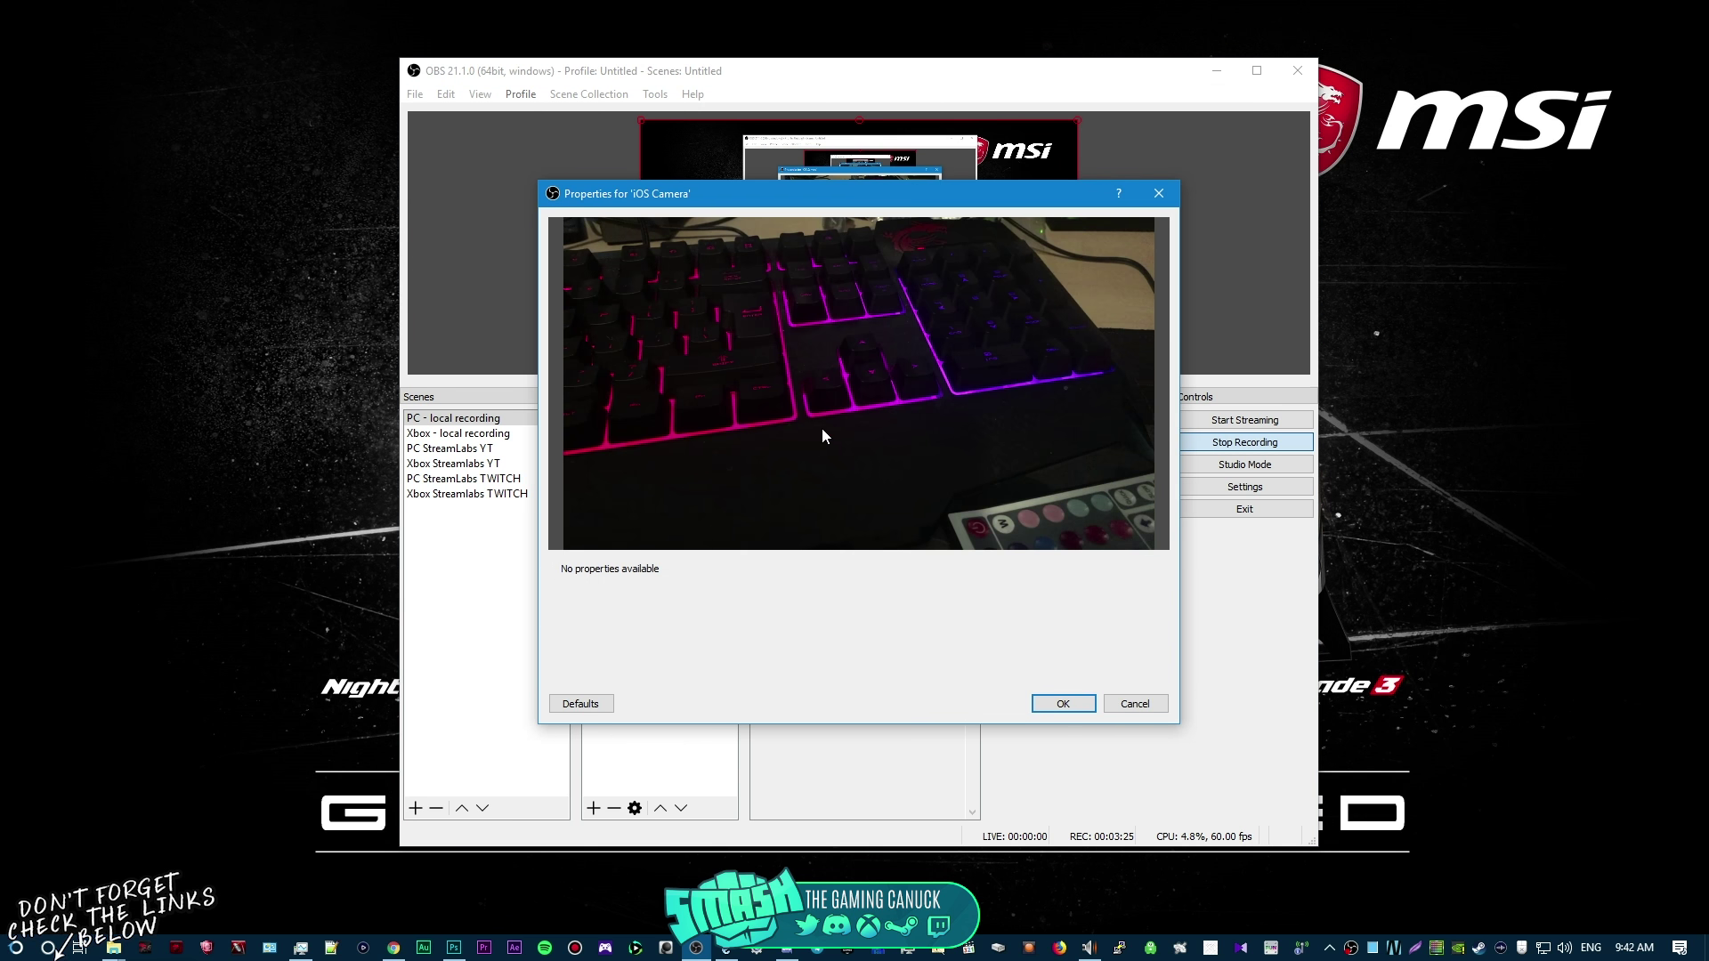
{"action": "left_click", "coordinate": [1127, 705]}
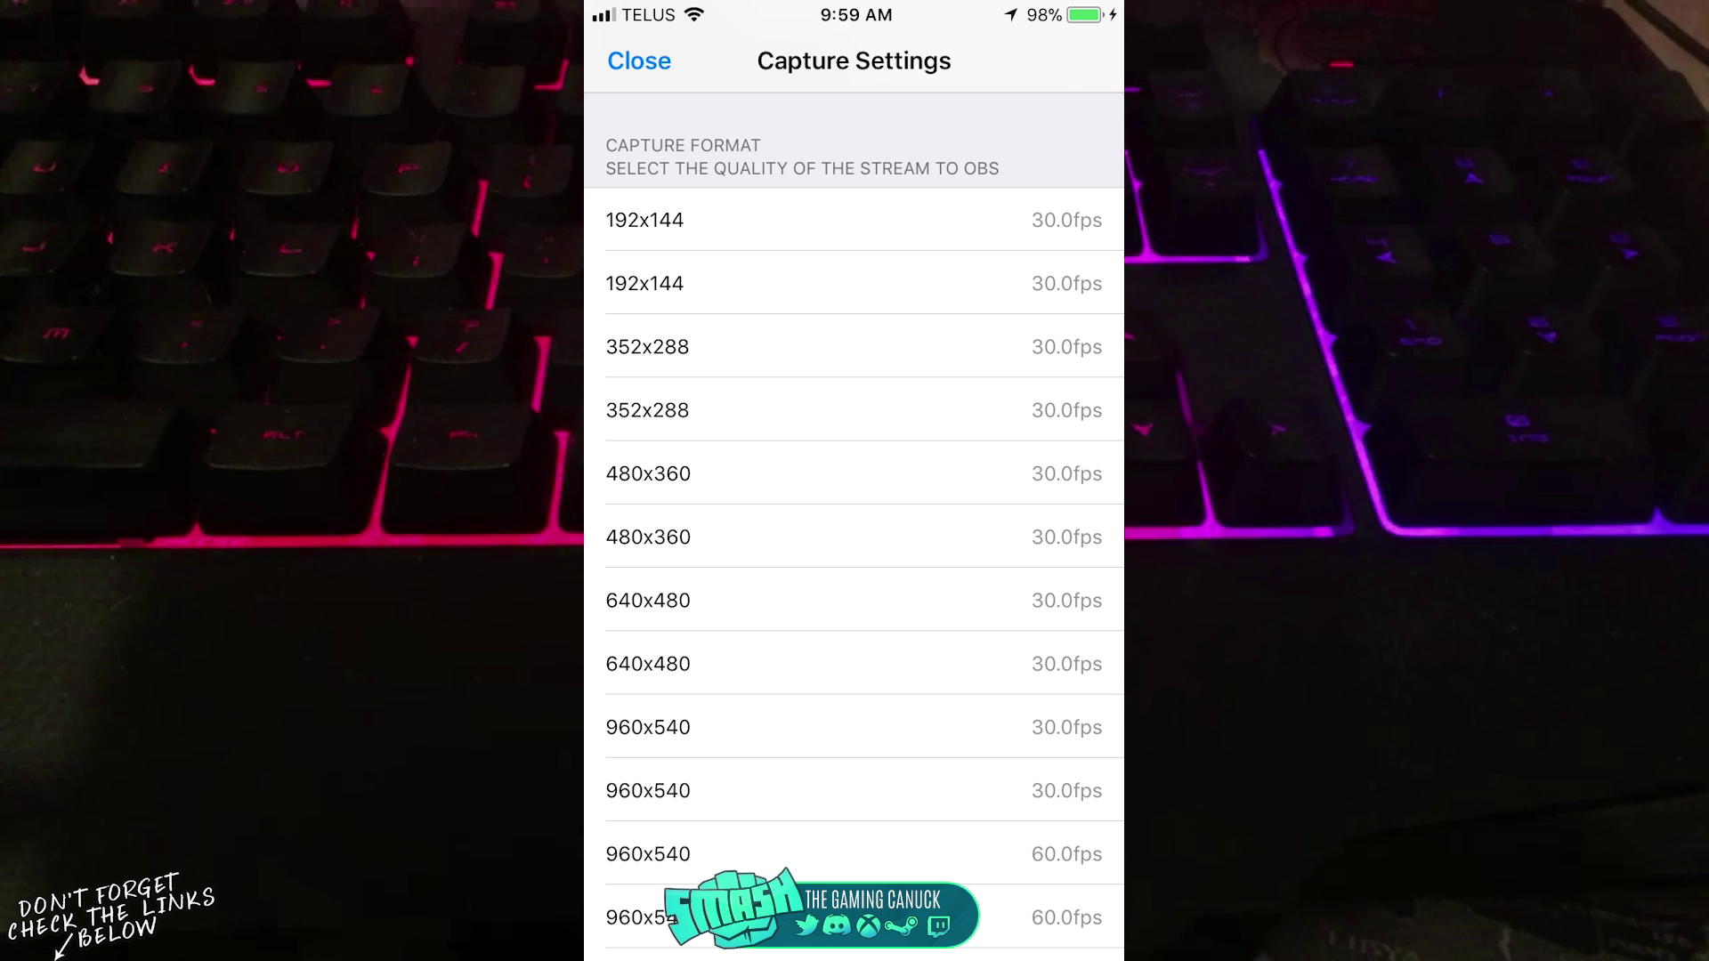
- Scroll the capture format list, keeping 1280x720 at 30fps selected
{"action": "scroll", "coordinate": [854, 525], "scroll_direction": "down", "scroll_amount": 10}
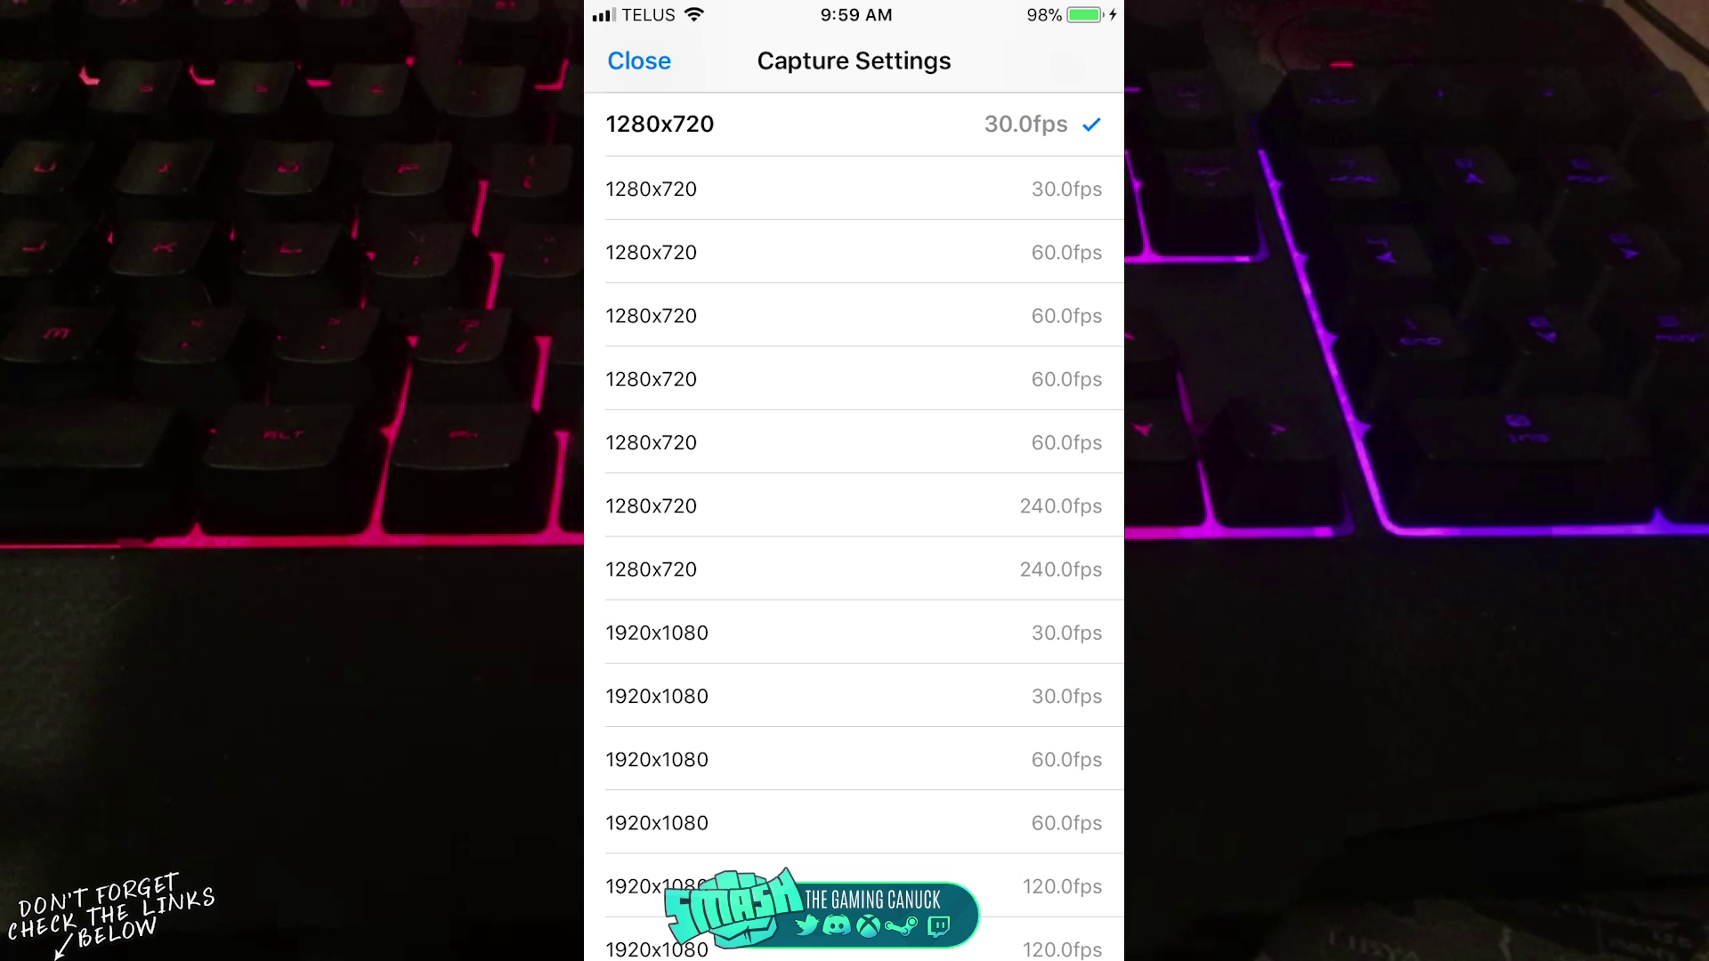
{"action": "scroll", "coordinate": [854, 526], "scroll_direction": "down", "scroll_amount": 7}
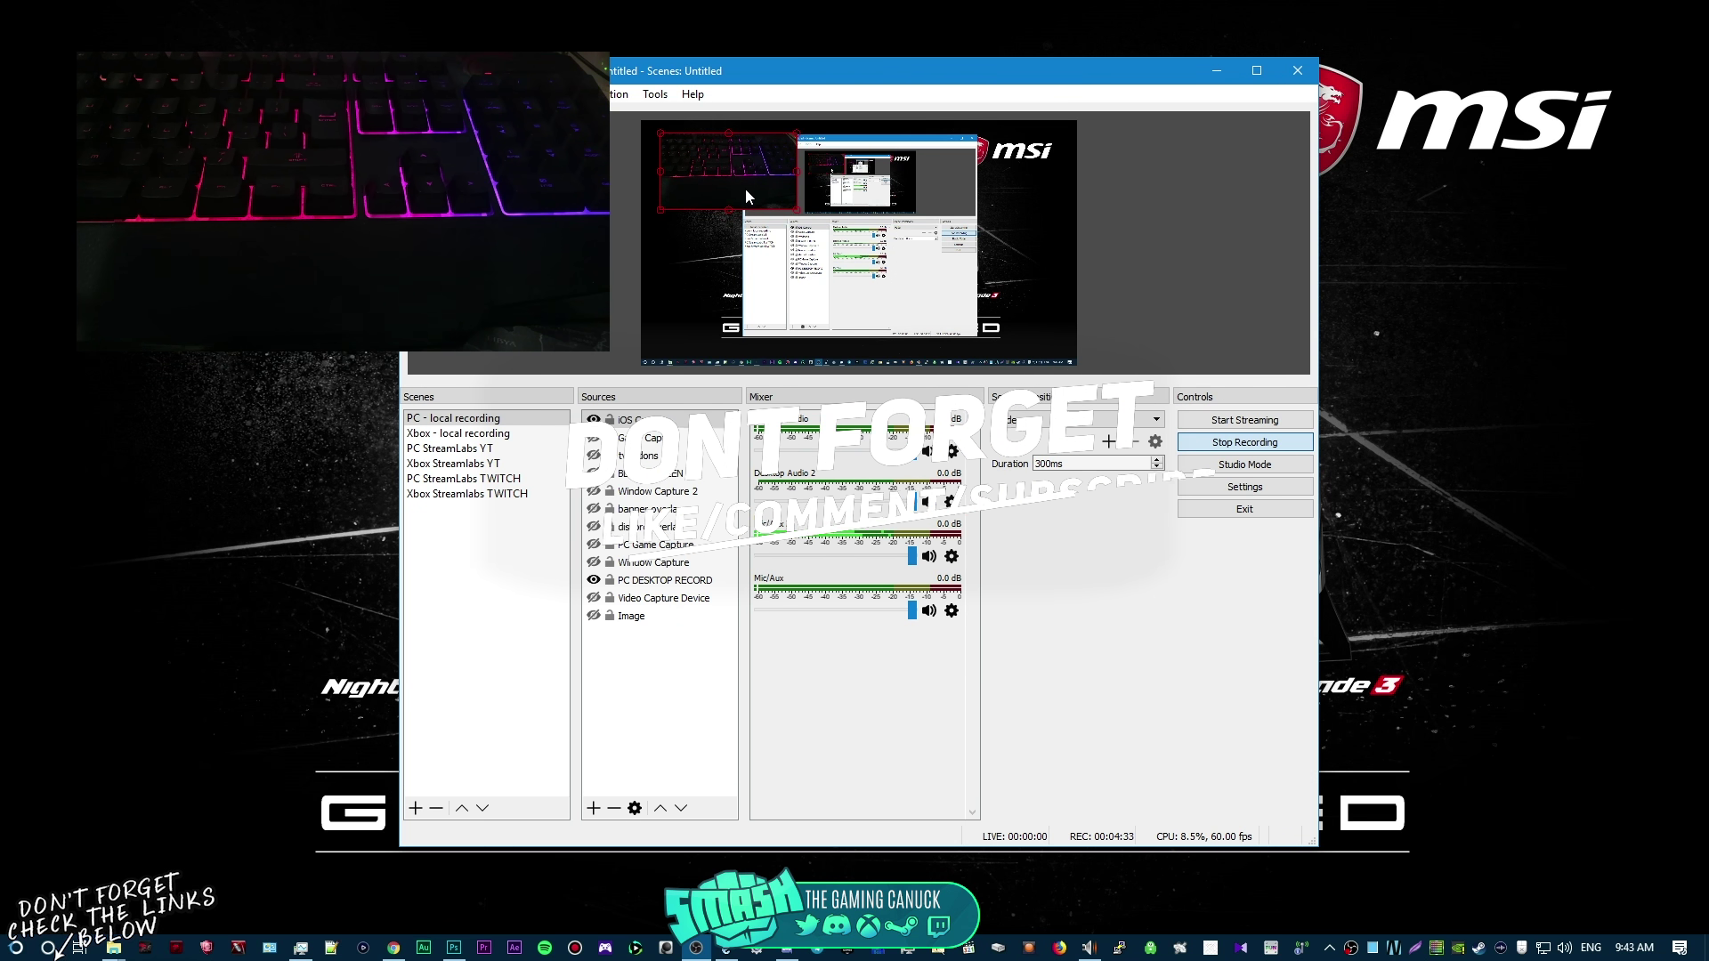
- Select the iOS Camera source and bring up options for its box in the preview
{"action": "left_click", "coordinate": [714, 257]}
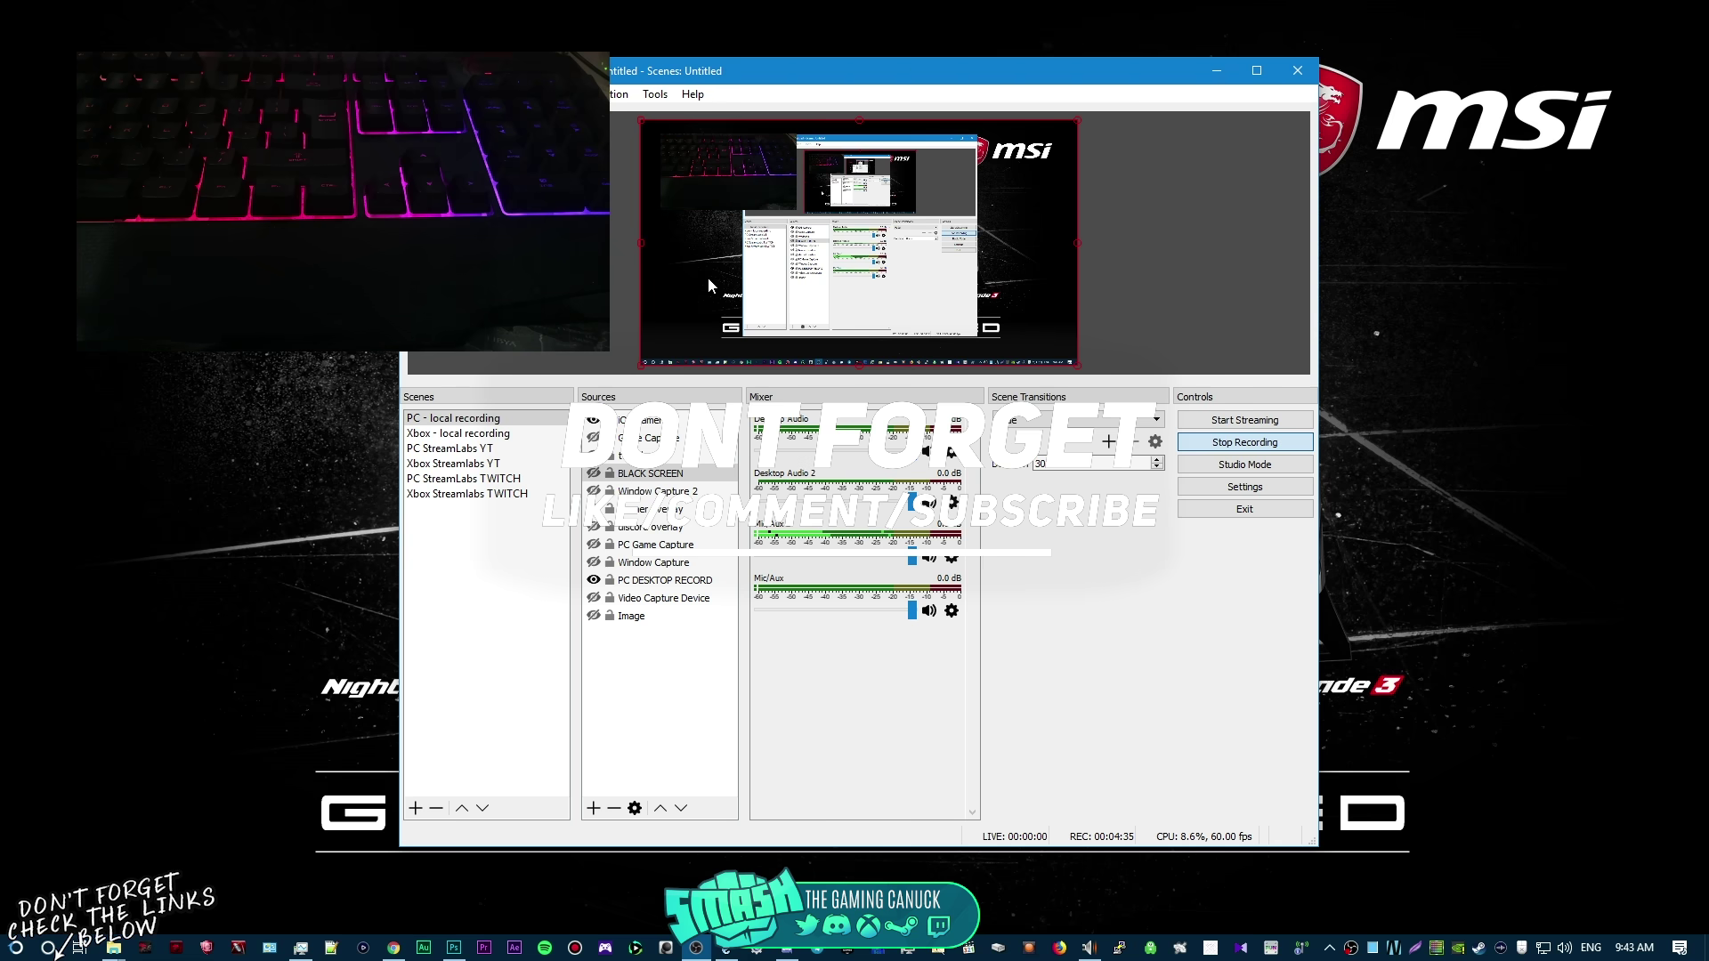
{"action": "left_click", "coordinate": [734, 163]}
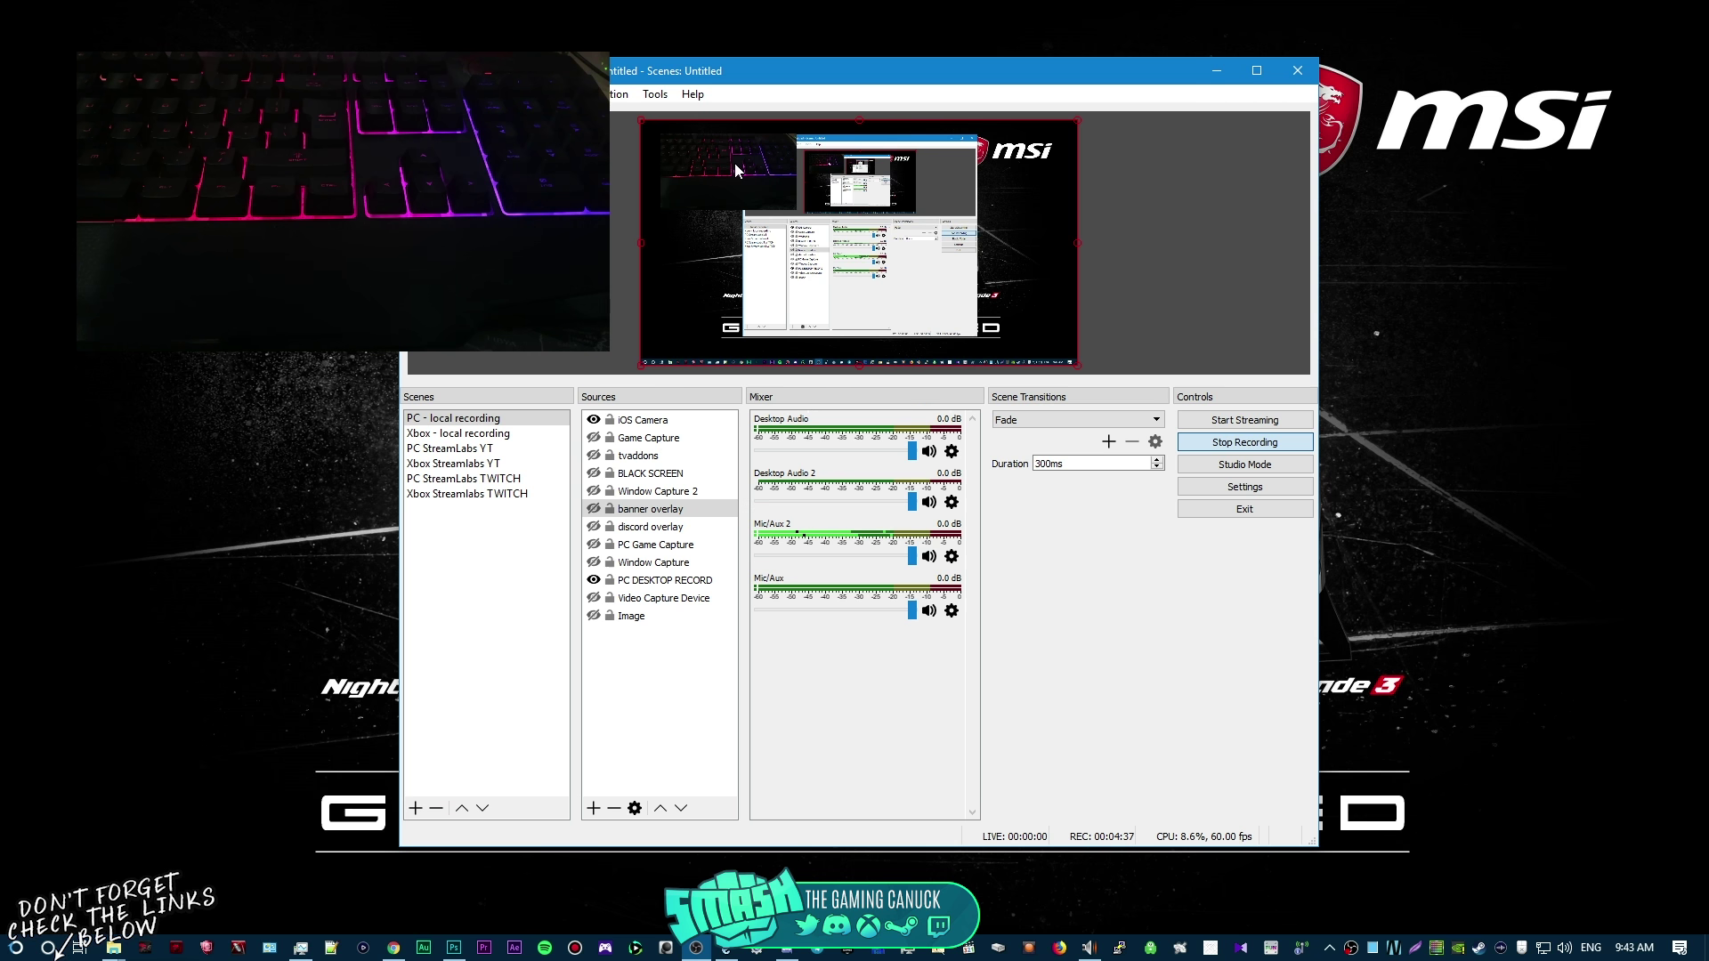
{"action": "left_click", "coordinate": [664, 429]}
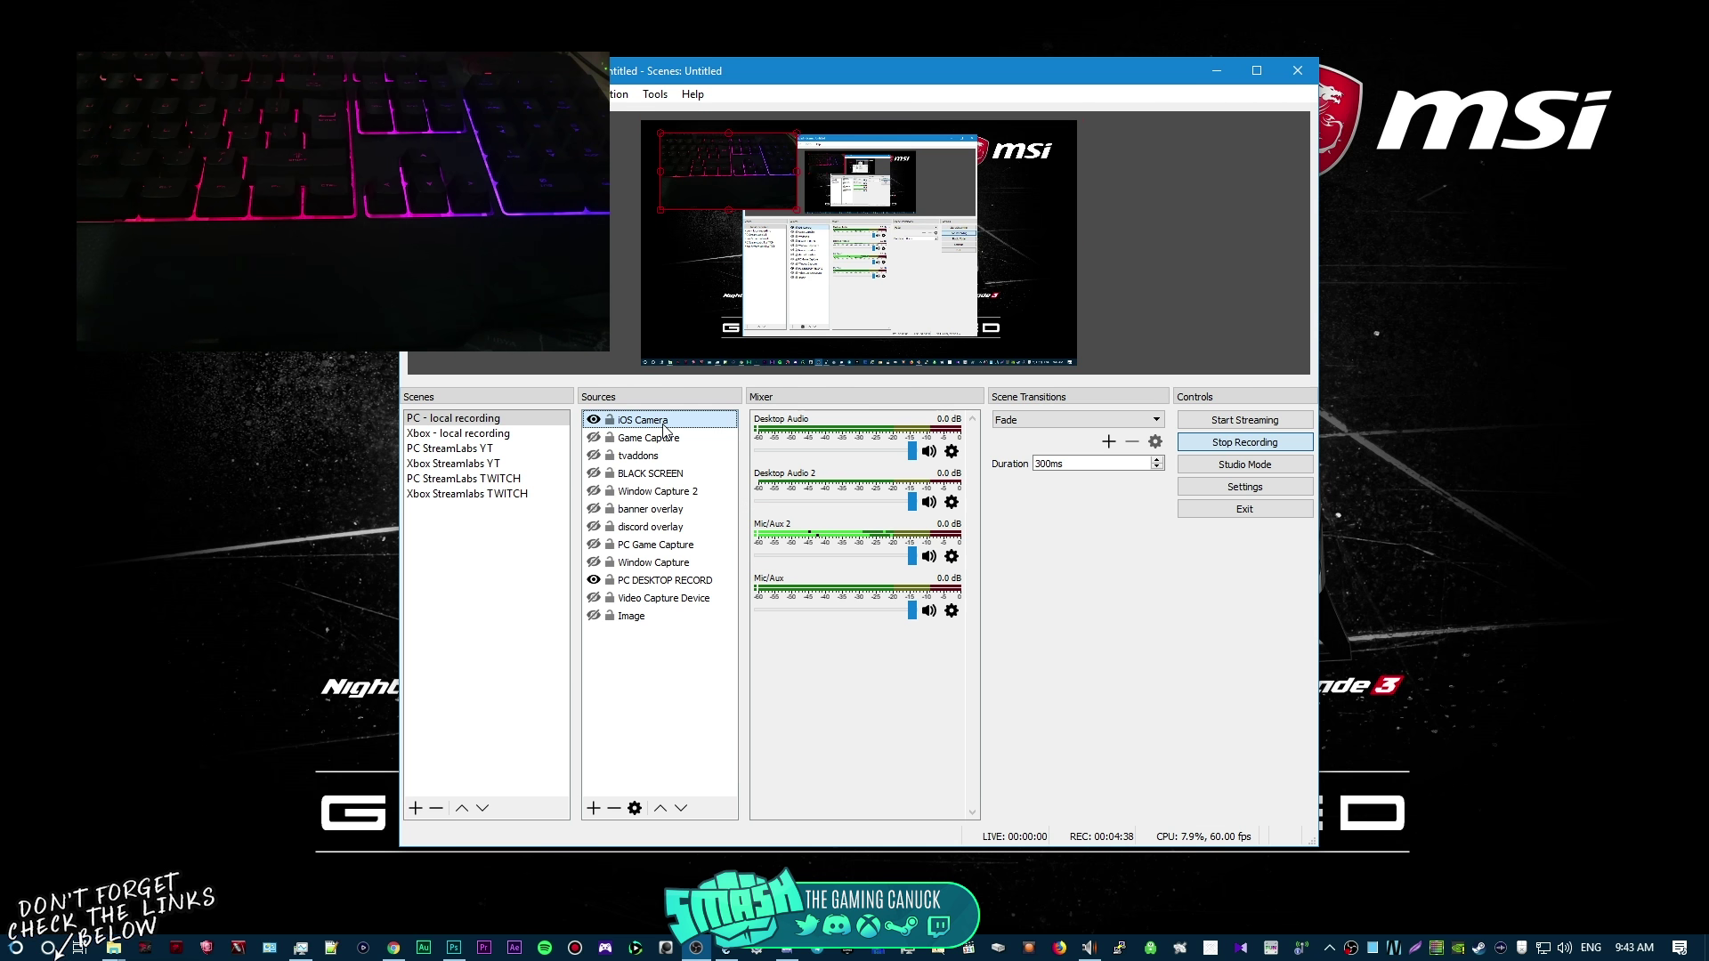
{"action": "right_click", "coordinate": [766, 199]}
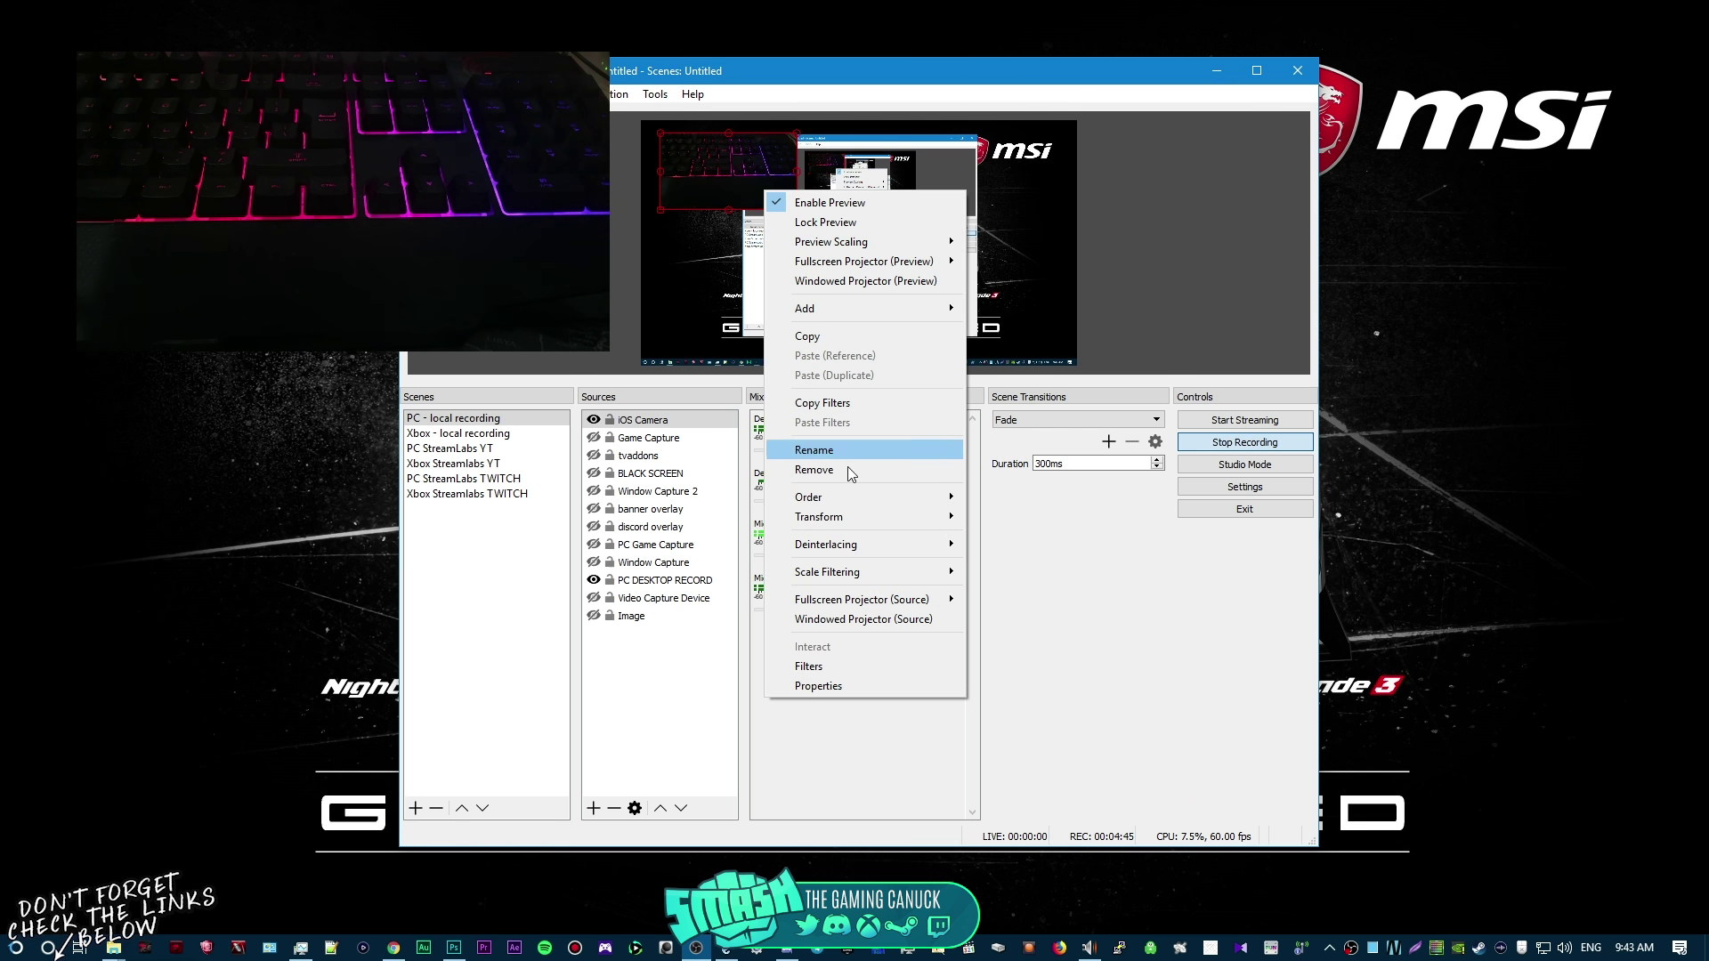